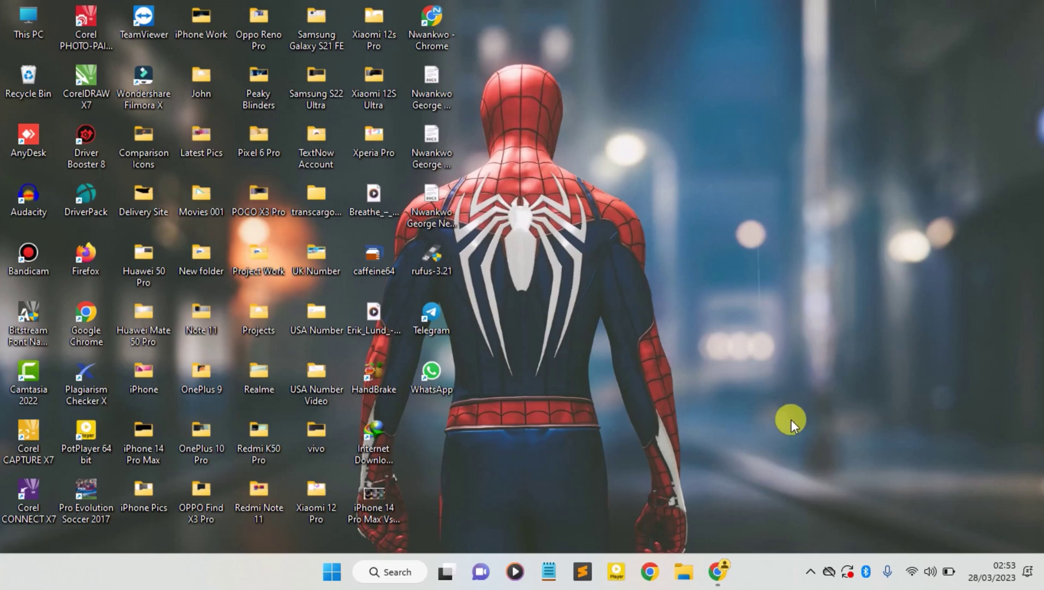
Search Google in Chrome for 'office customization tool'
left_click(718, 571)
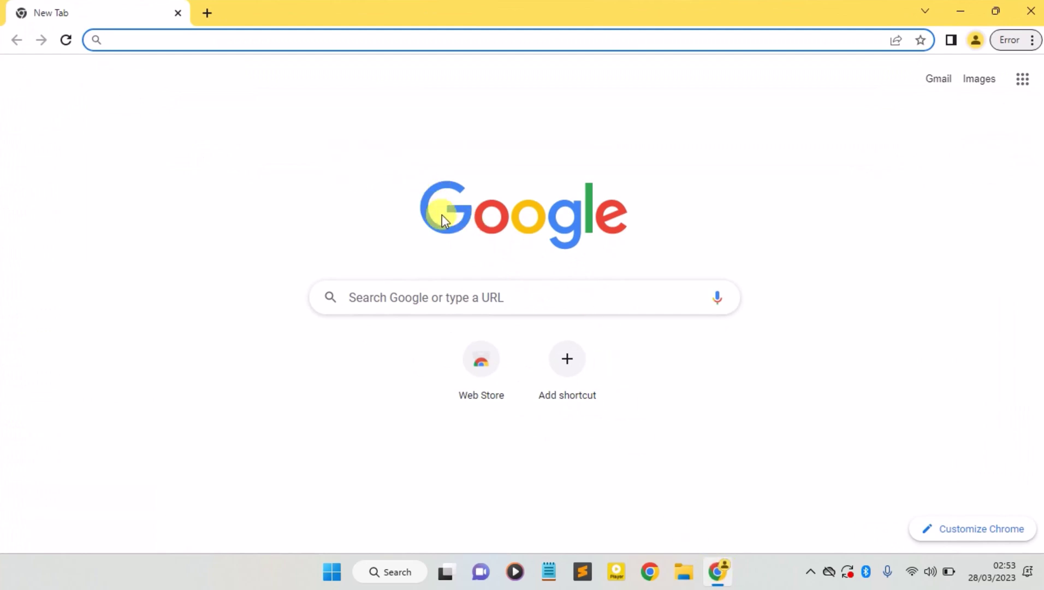
left_click(424, 297)
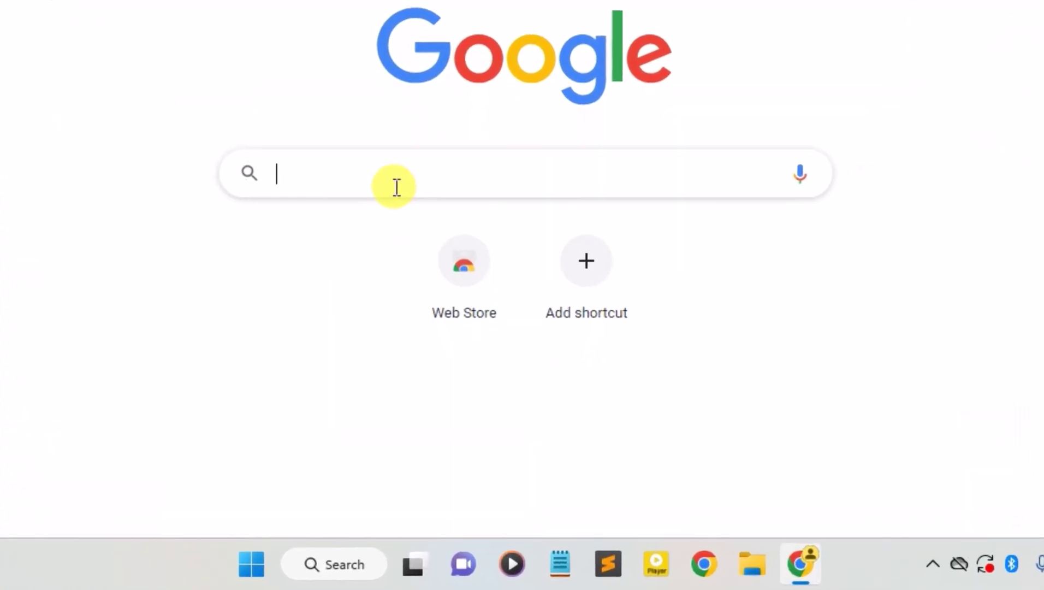
type("o")
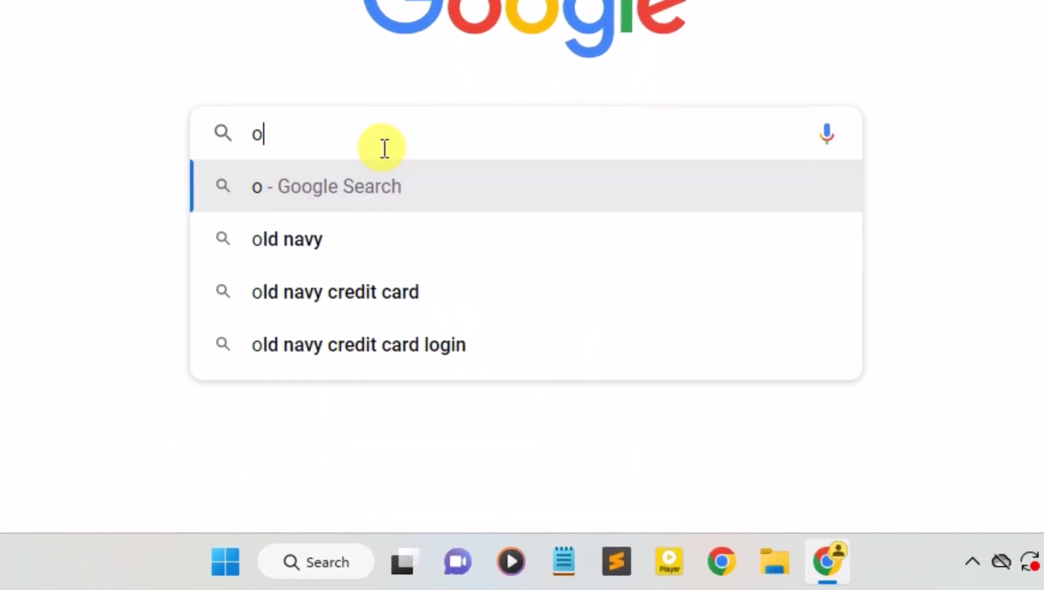
type("ffiv")
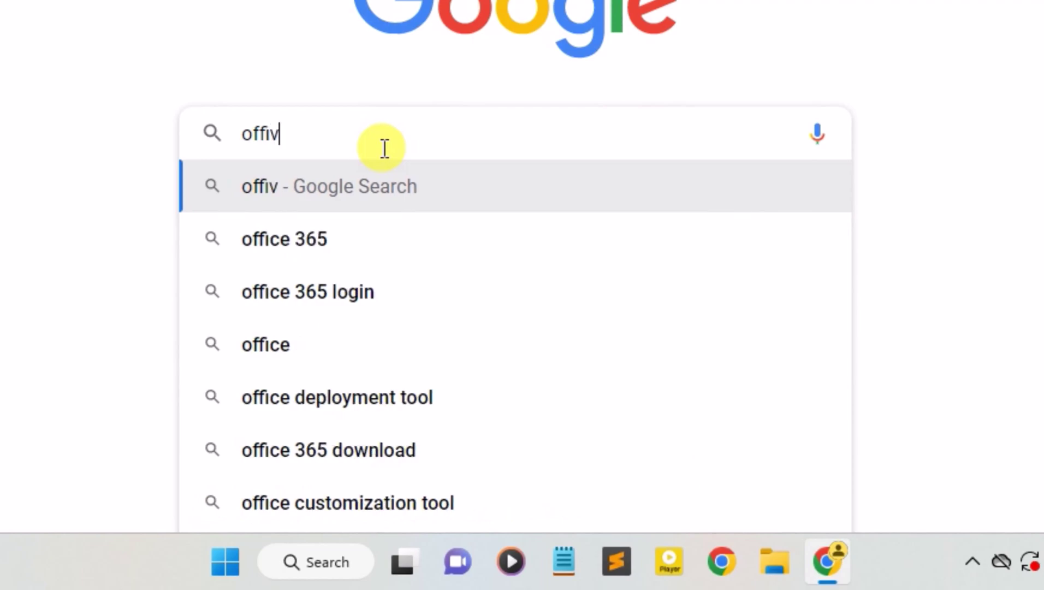
key("BackSpace")
type("ce ")
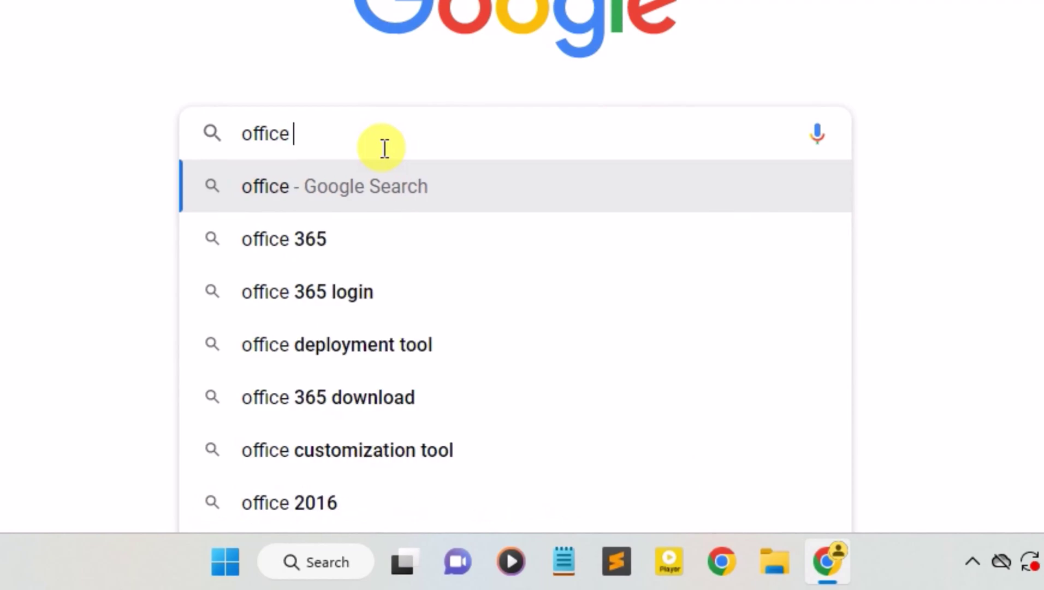
type("c")
type("ustomization tool")
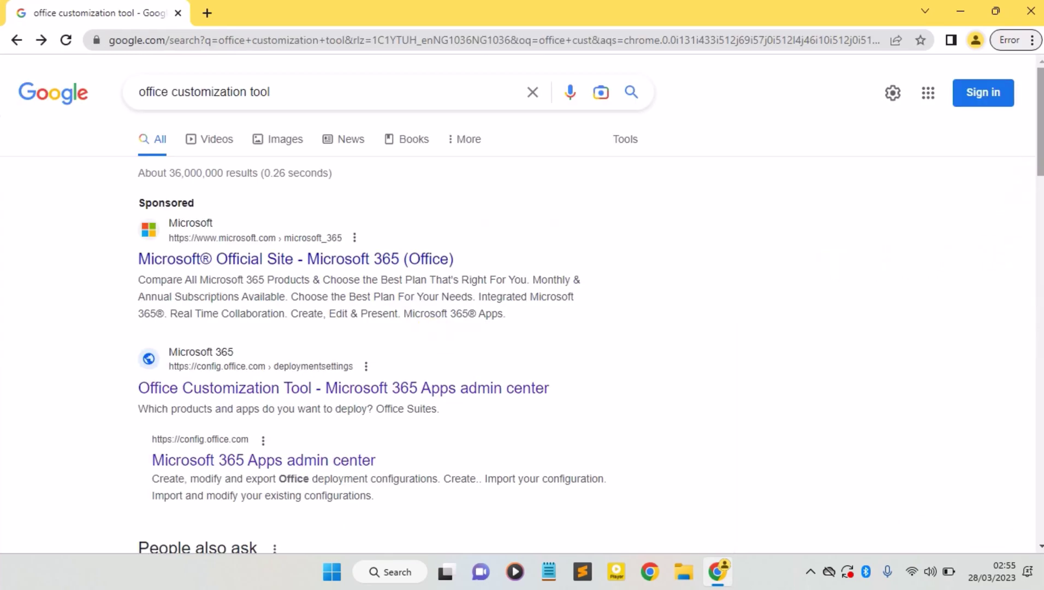
scroll(265, 554, "down", 1)
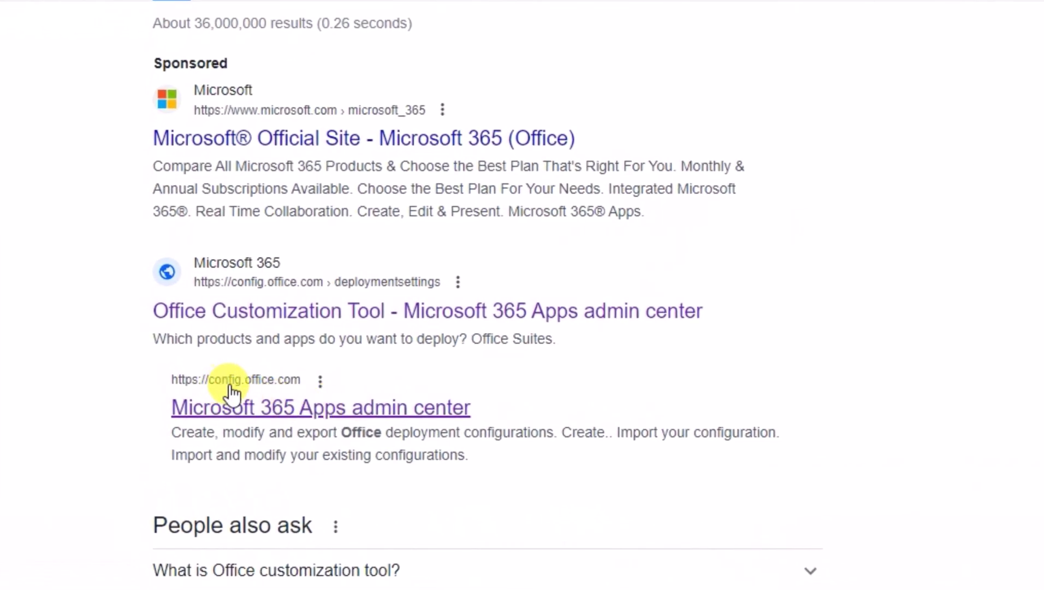
Open the Microsoft 365 Apps admin center and create a new configuration without signing in
left_click(255, 403)
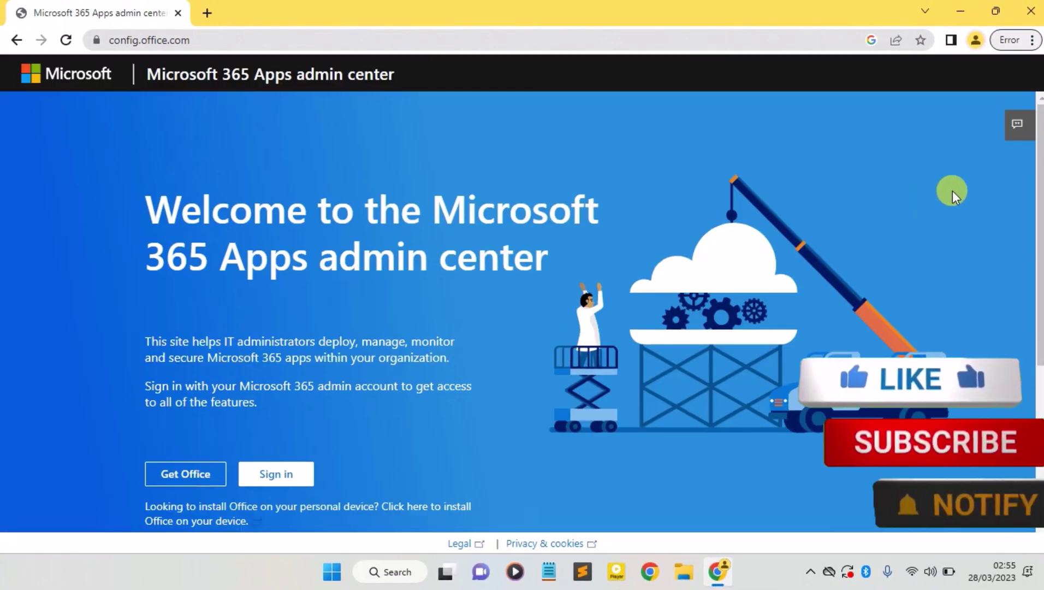
scroll(775, 359, "down", 5)
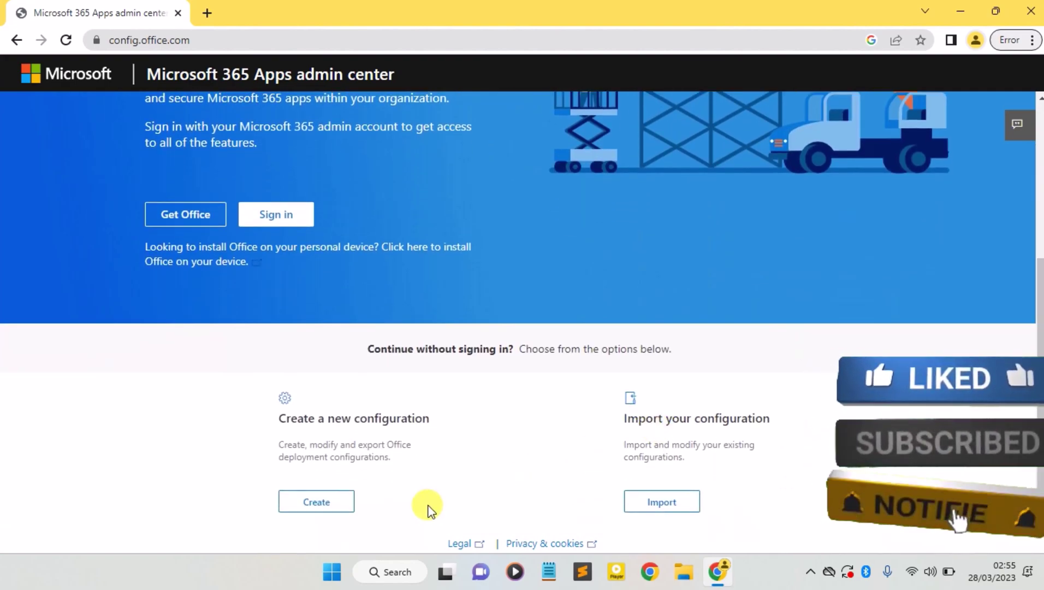
left_click(317, 502)
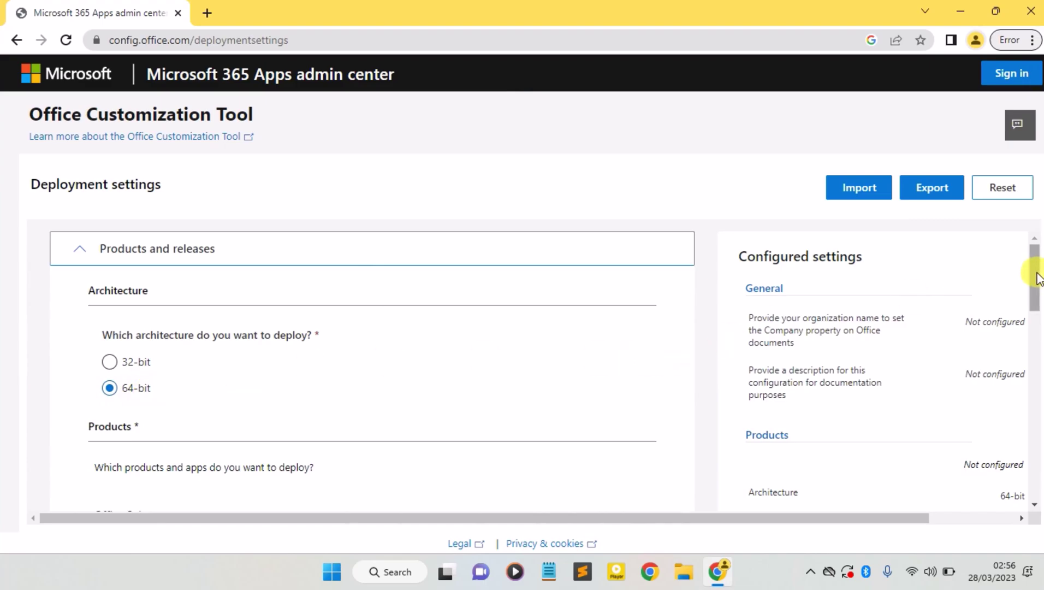
left_click_drag(1036, 277, 1036, 300)
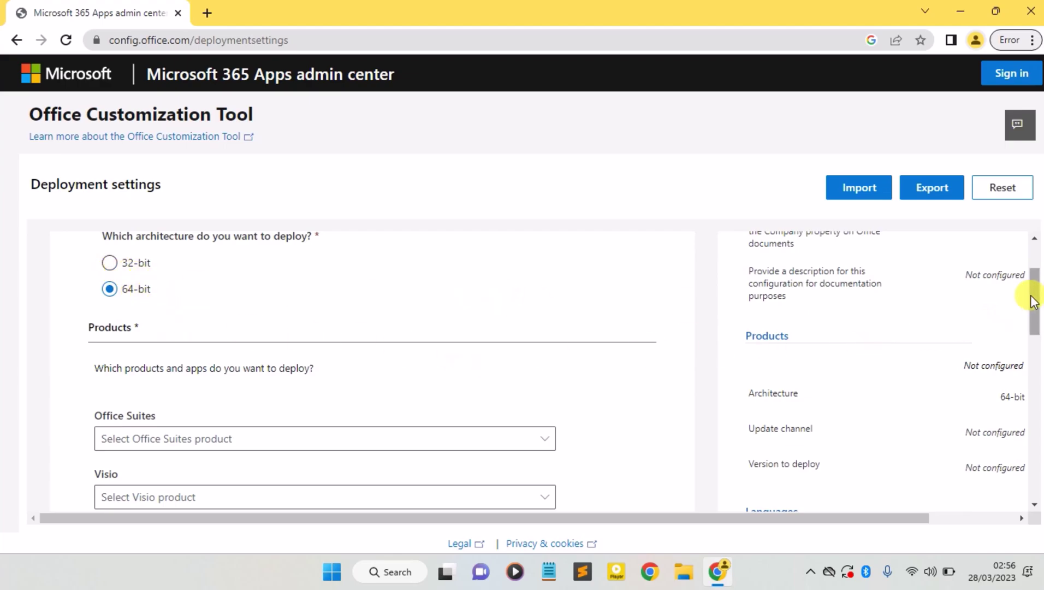
left_click_drag(1036, 300, 1036, 317)
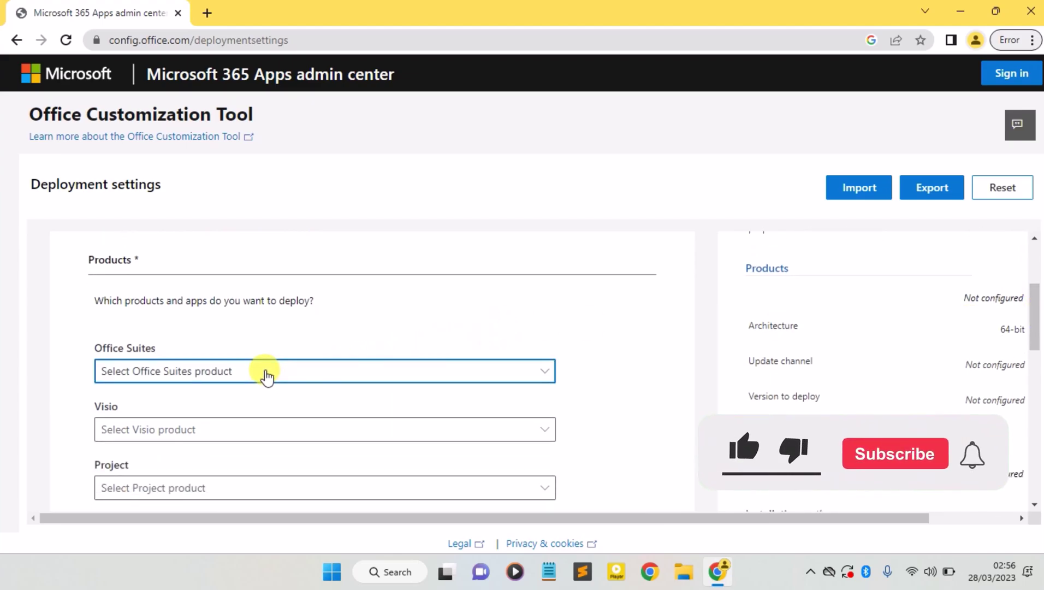
Select Office LTSC Professional Plus 2021 - Volume License and add the Language pack
left_click(267, 371)
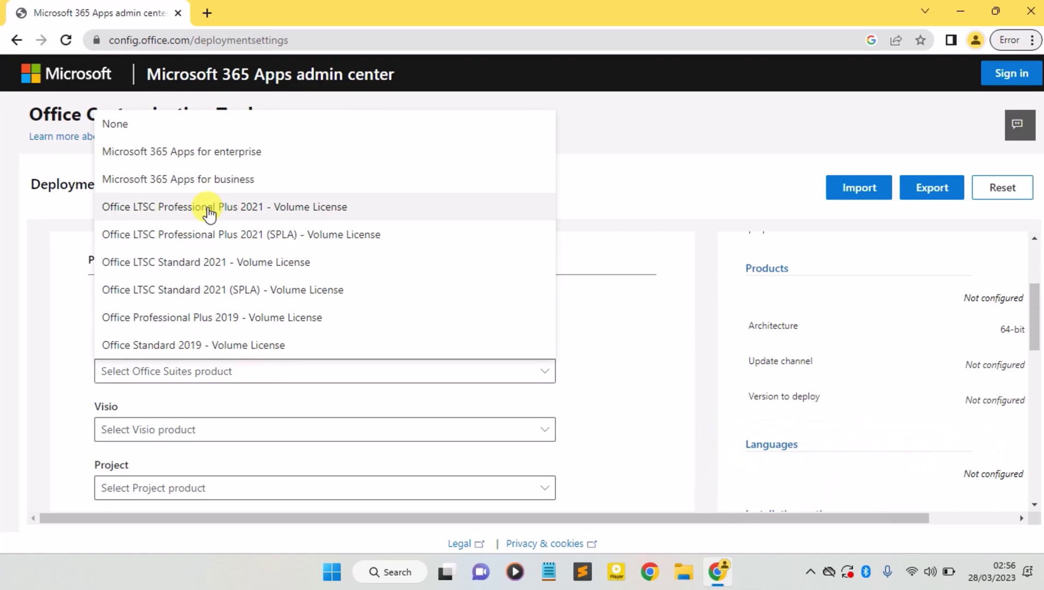
left_click(207, 207)
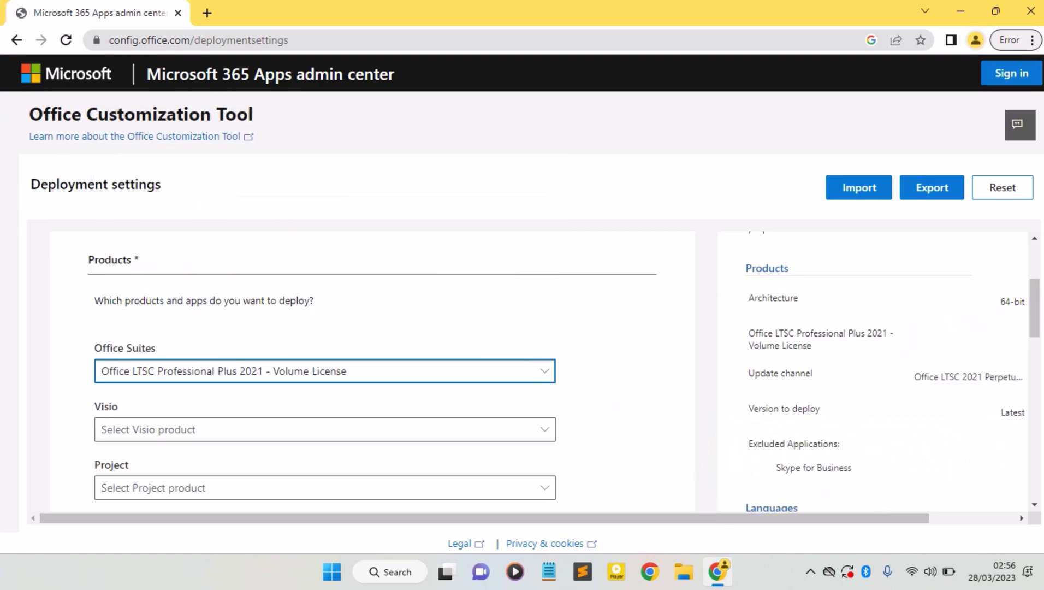
left_click_drag(1038, 305, 1036, 342)
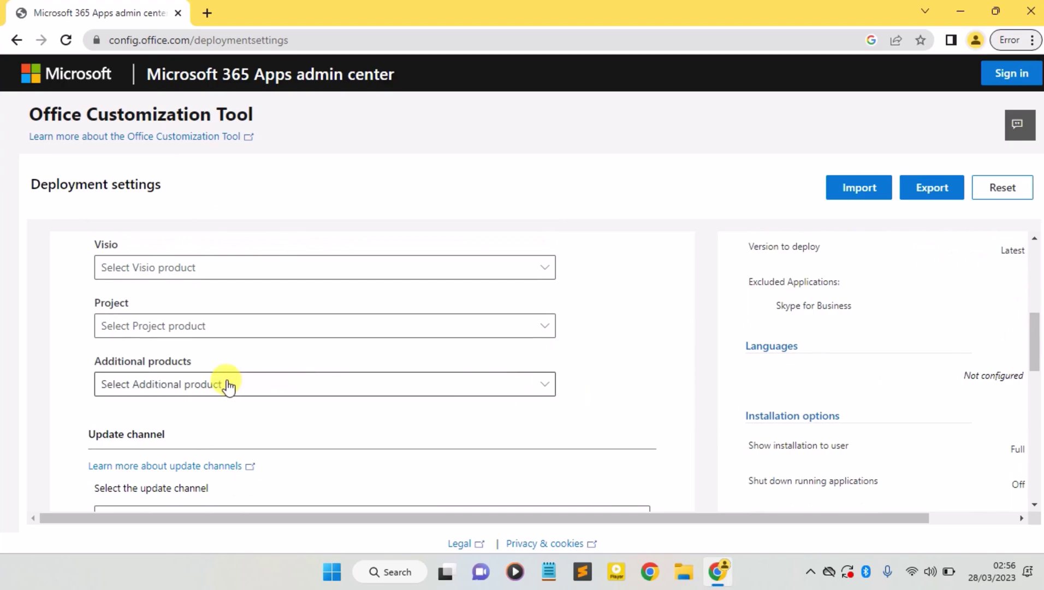
left_click(220, 384)
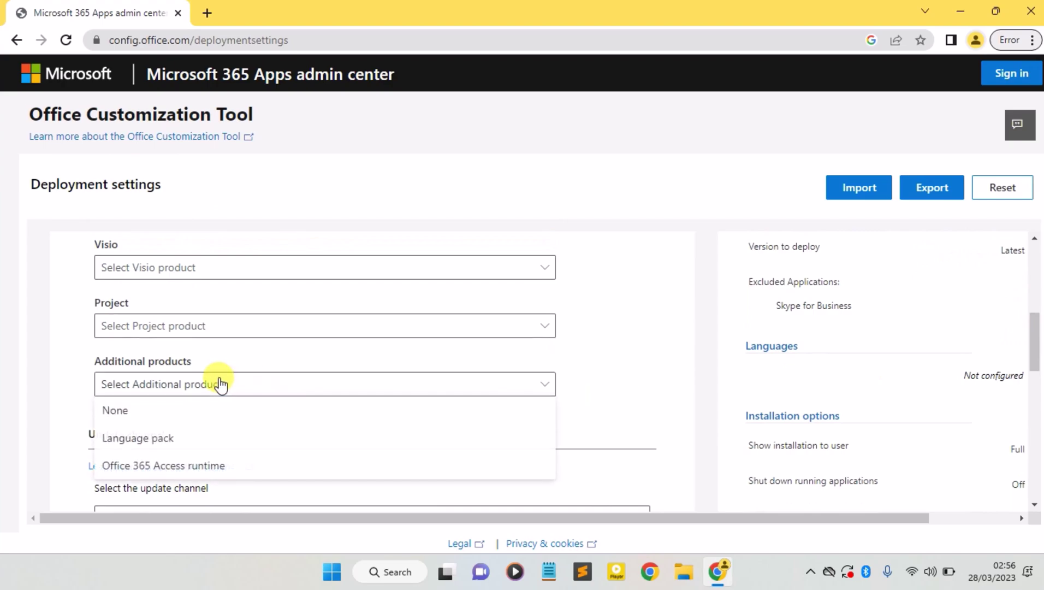
left_click(149, 440)
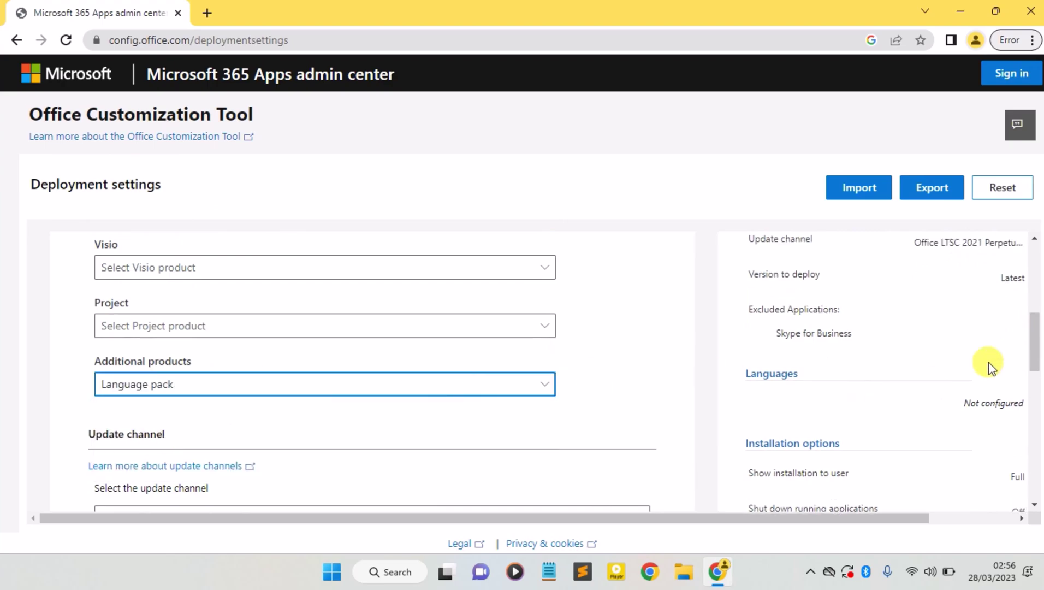
mouse_move(1036, 359)
left_mouse_down()
mouse_move(1036, 346)
mouse_move(1035, 423)
left_mouse_up()
scroll(571, 440, "down", 1)
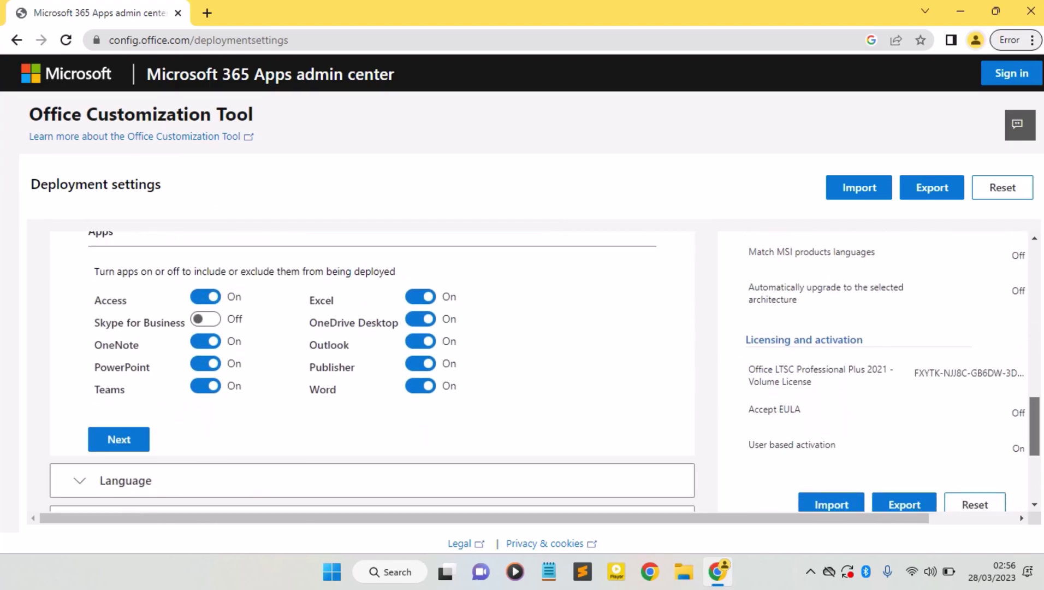
Advance to Language and choose English (United States) as the primary language
left_click(127, 438)
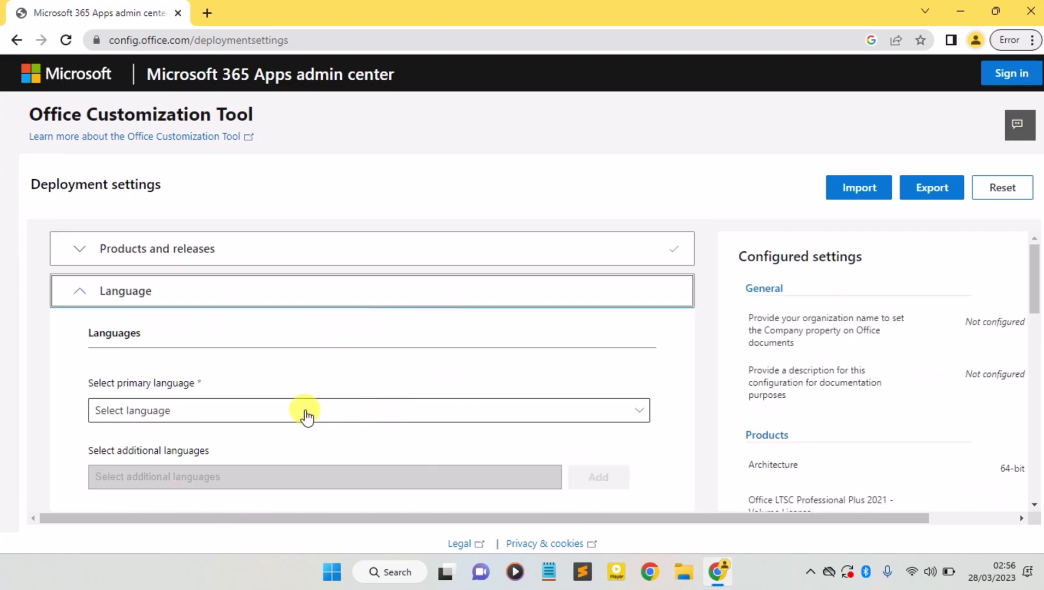
left_click(148, 409)
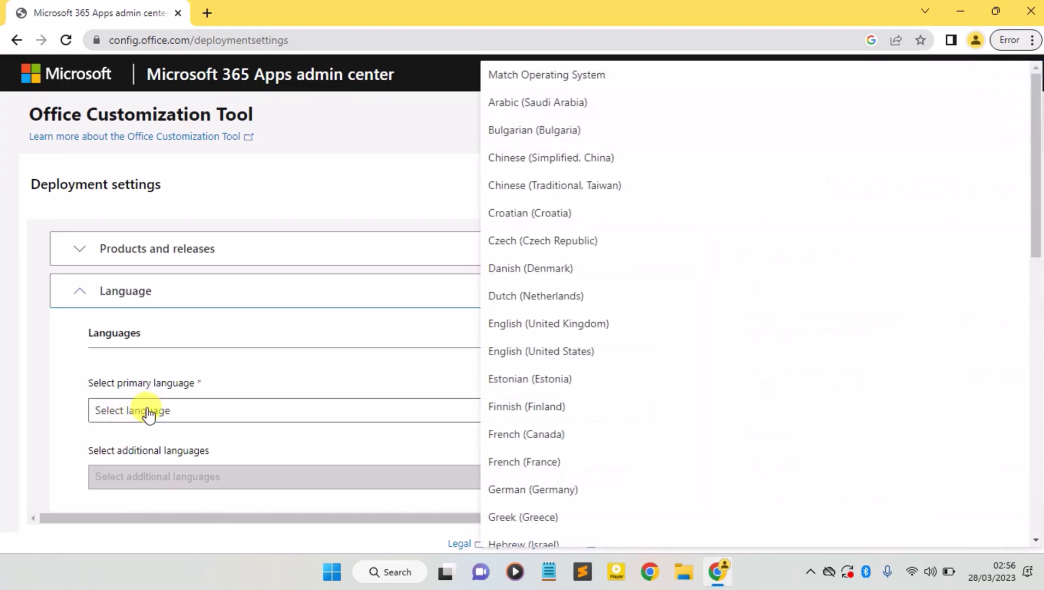
left_click(548, 357)
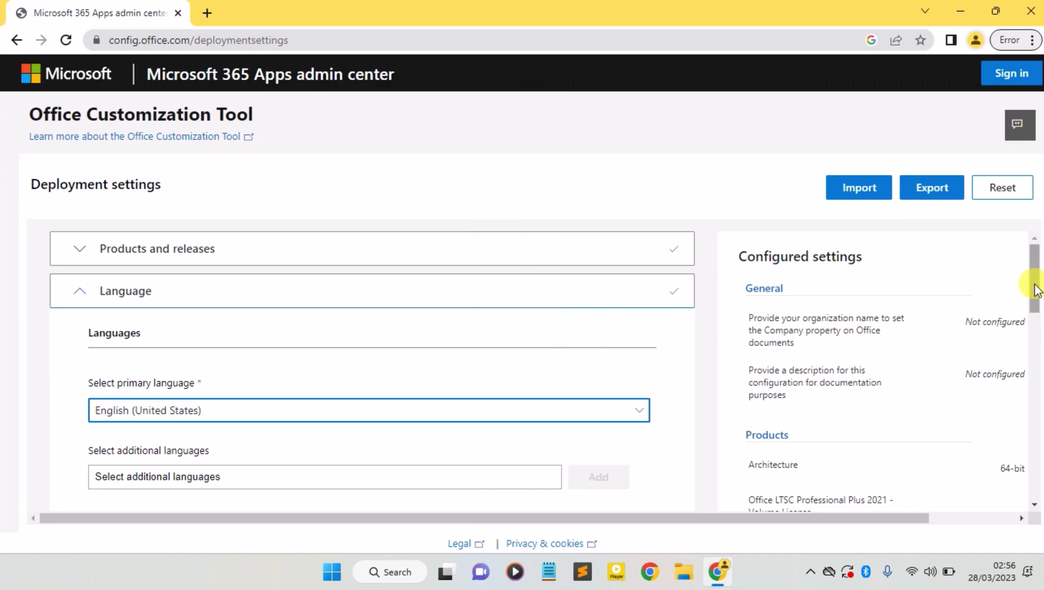
left_click_drag(1034, 287, 1036, 326)
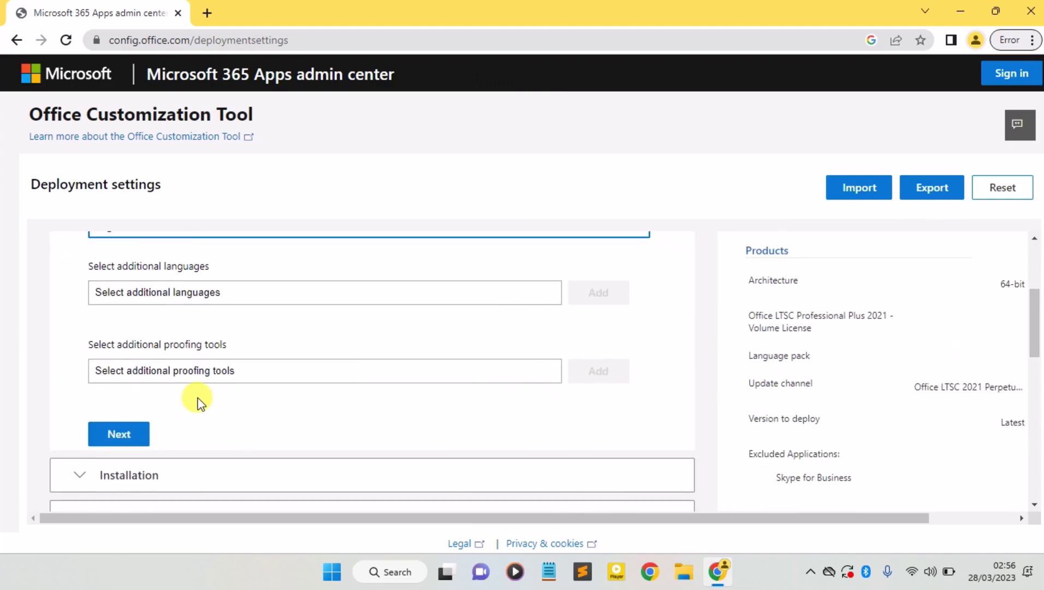
Step through installation and update settings, turn off MSI version removal, reach Licensing and activation
left_click(121, 435)
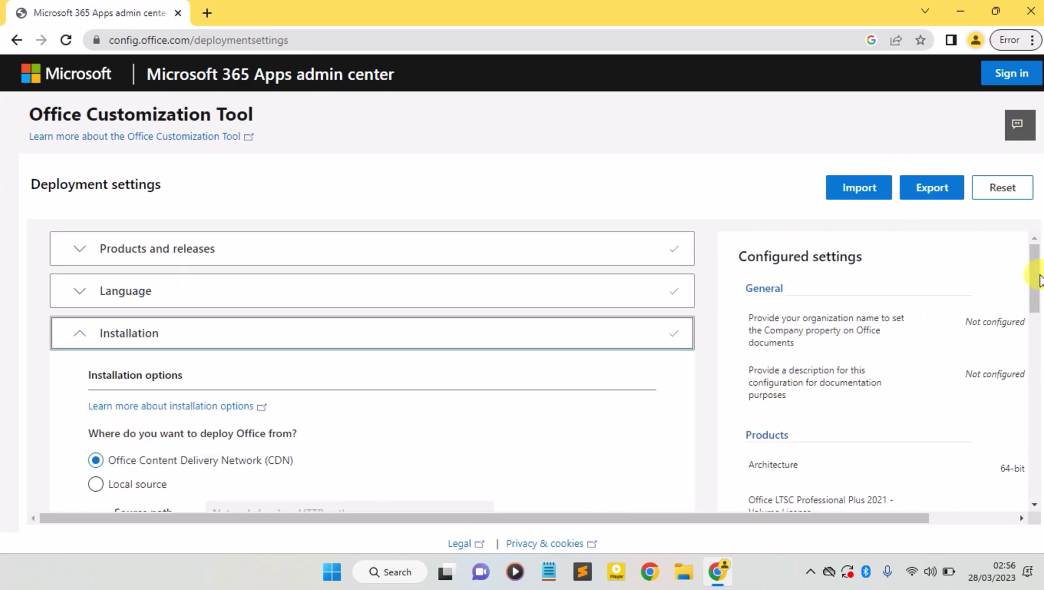
left_click_drag(1036, 279, 1035, 343)
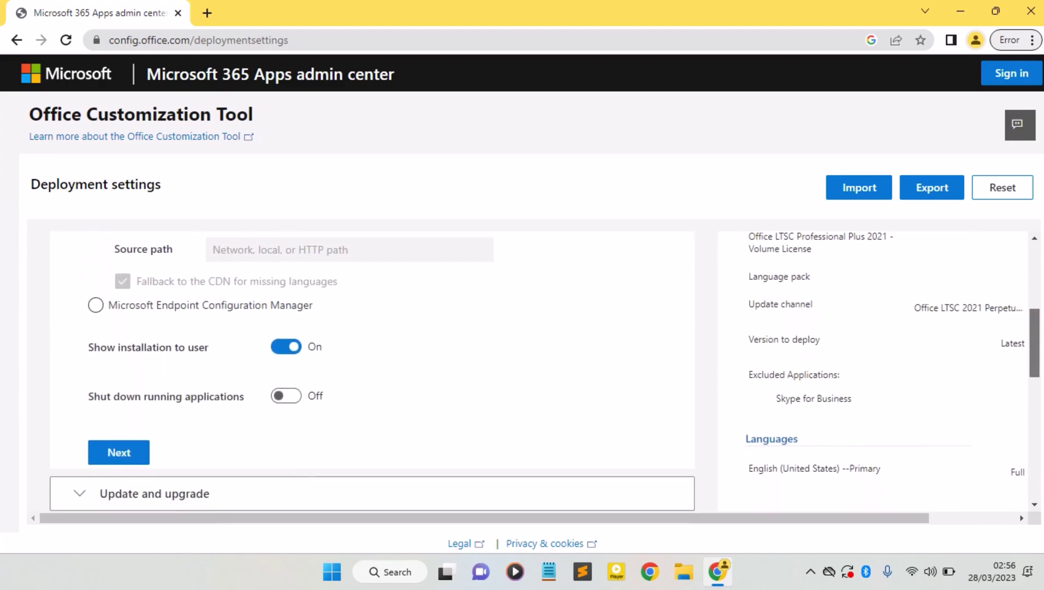
left_click(121, 453)
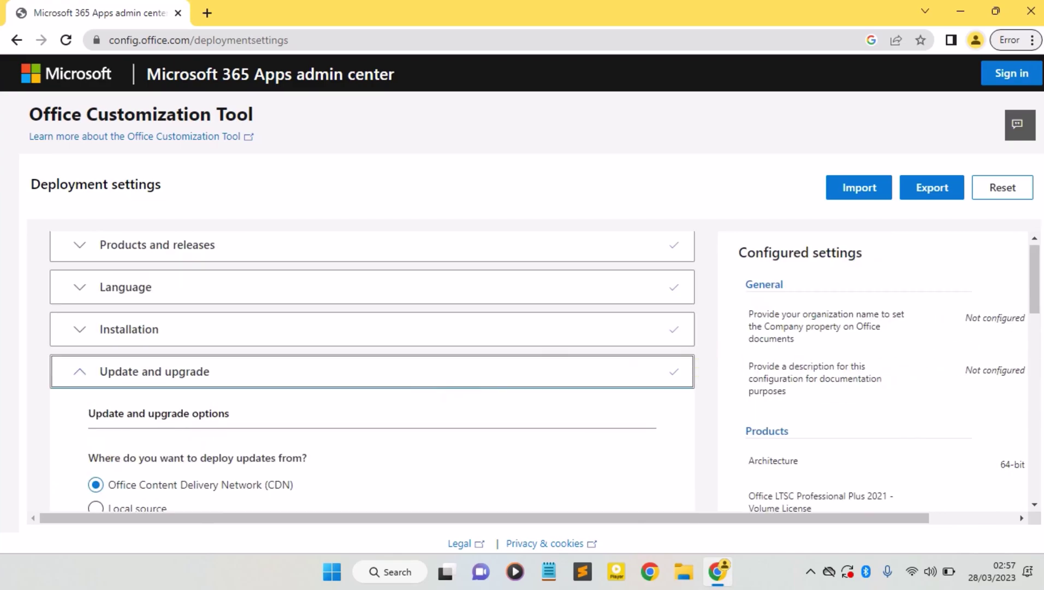
left_click_drag(1034, 284, 1035, 375)
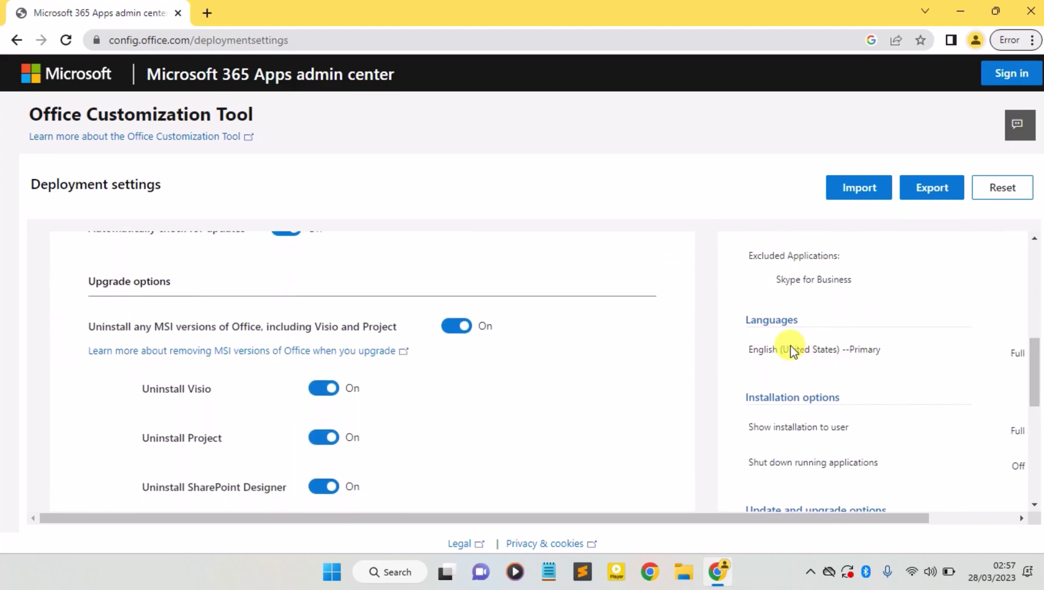
left_click(456, 326)
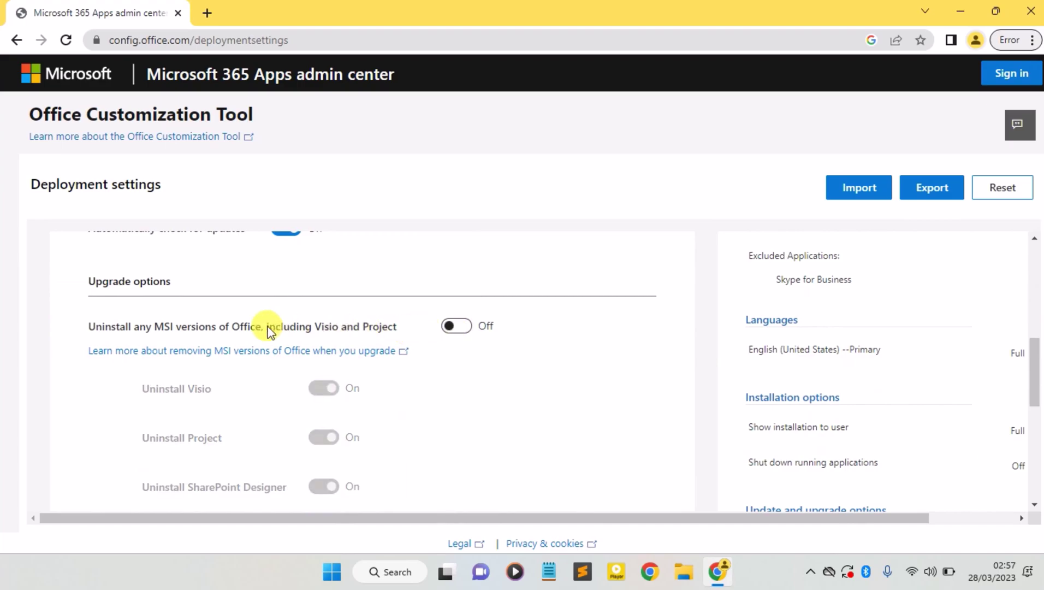
left_click_drag(1034, 367, 1034, 428)
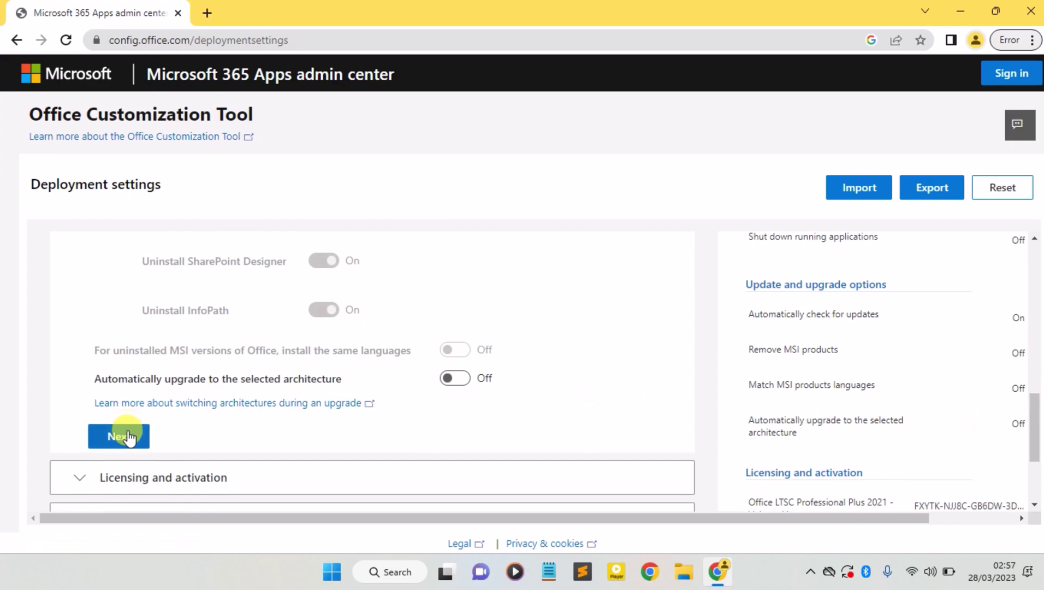
left_click(119, 436)
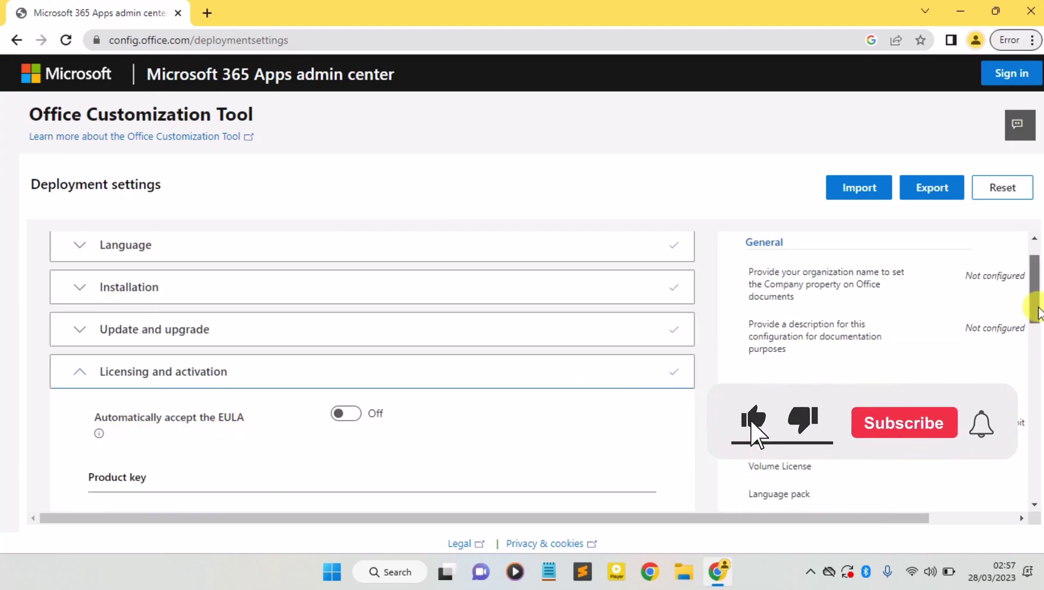
scroll(1035, 310, "down", 1)
left_click_drag(1037, 324, 1037, 358)
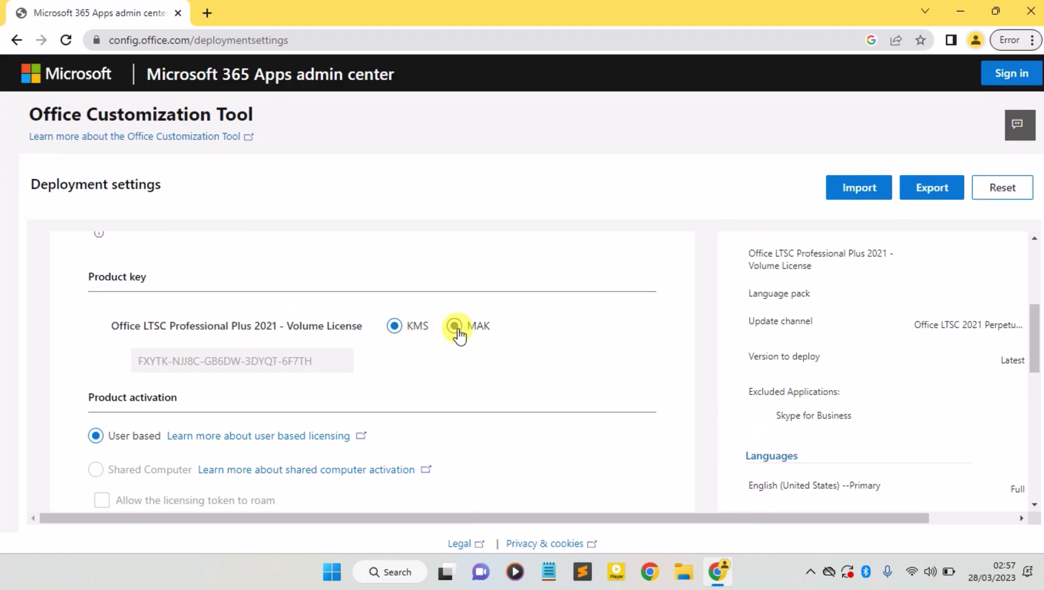
left_click(456, 326)
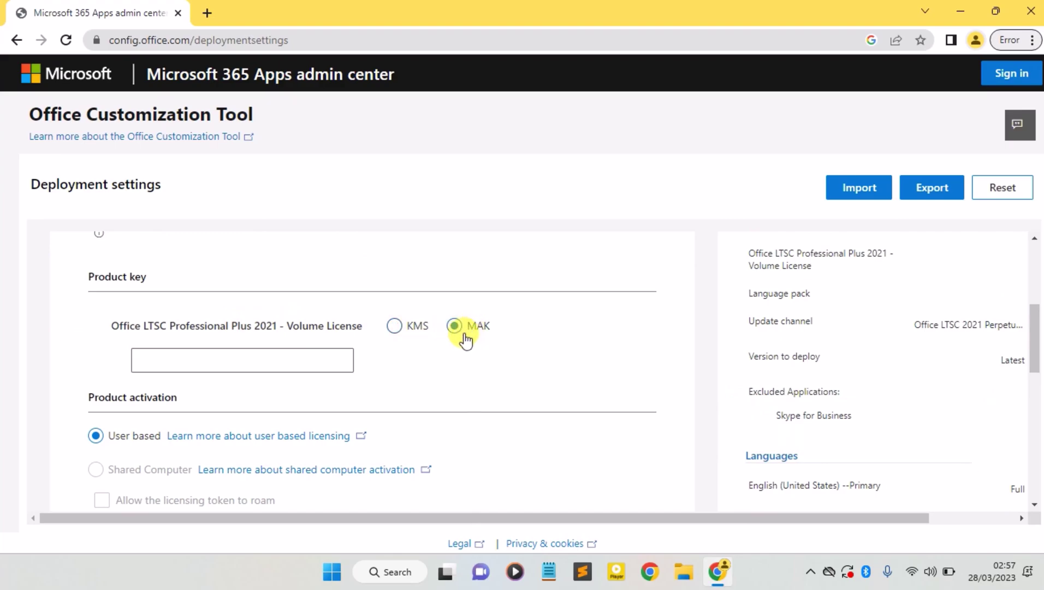
left_click(195, 363)
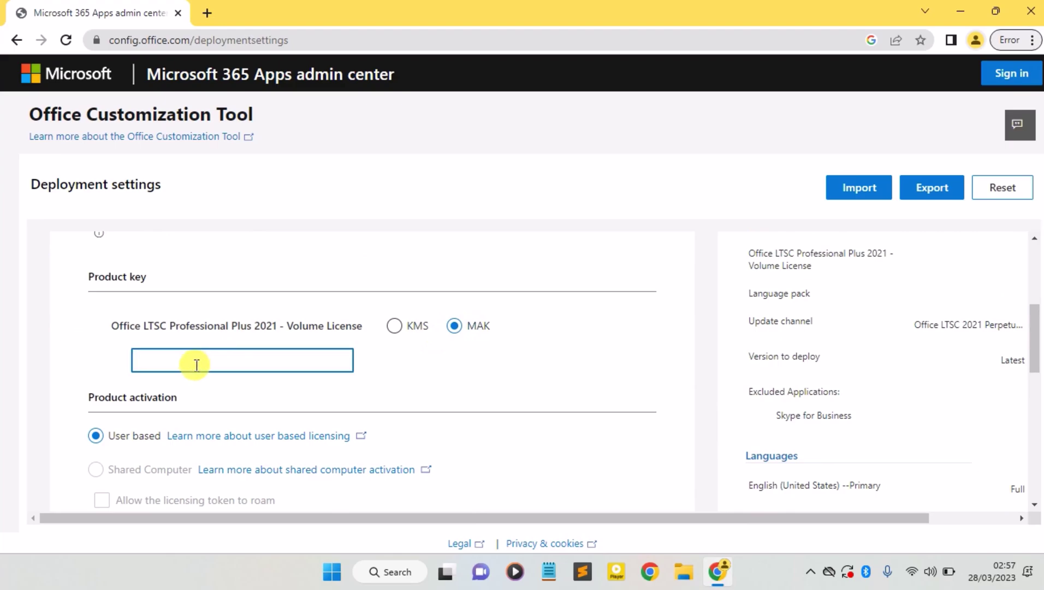
left_click(394, 326)
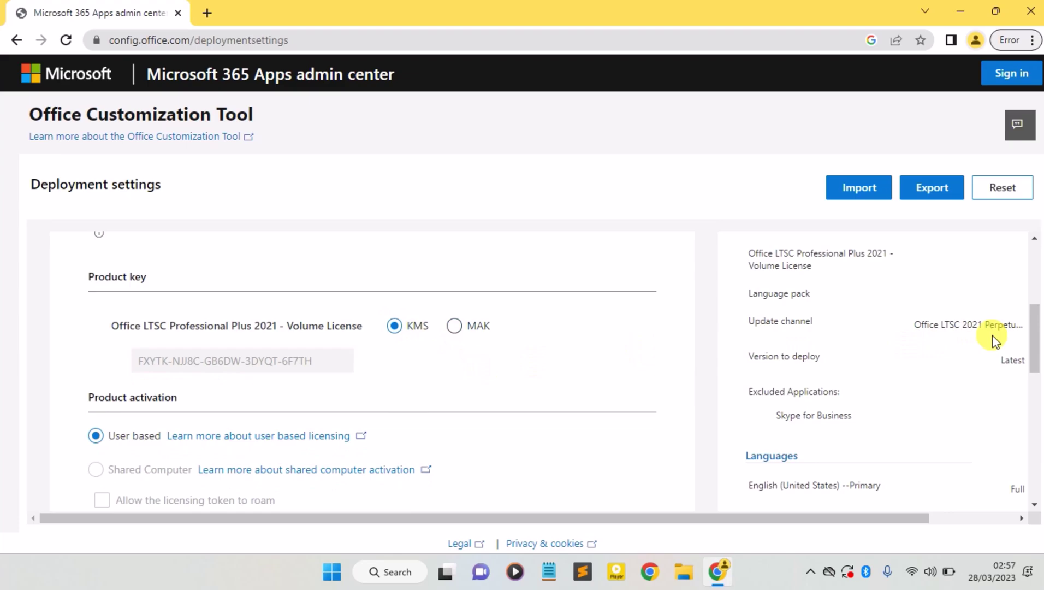
left_click_drag(1037, 332, 1038, 373)
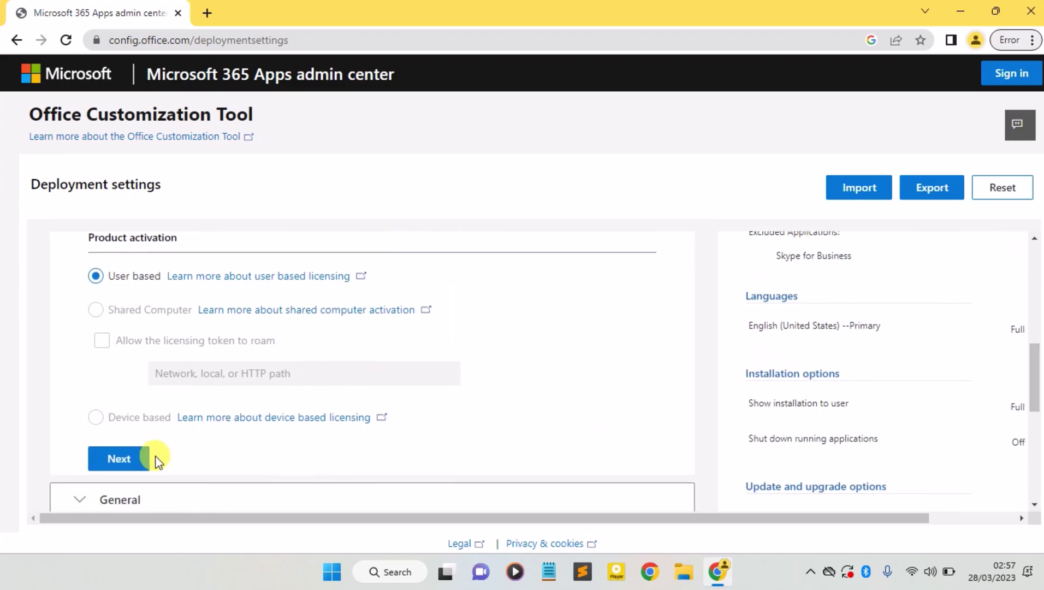
Keep General and Application preferences at defaults and finish the deployment configuration
left_click(118, 457)
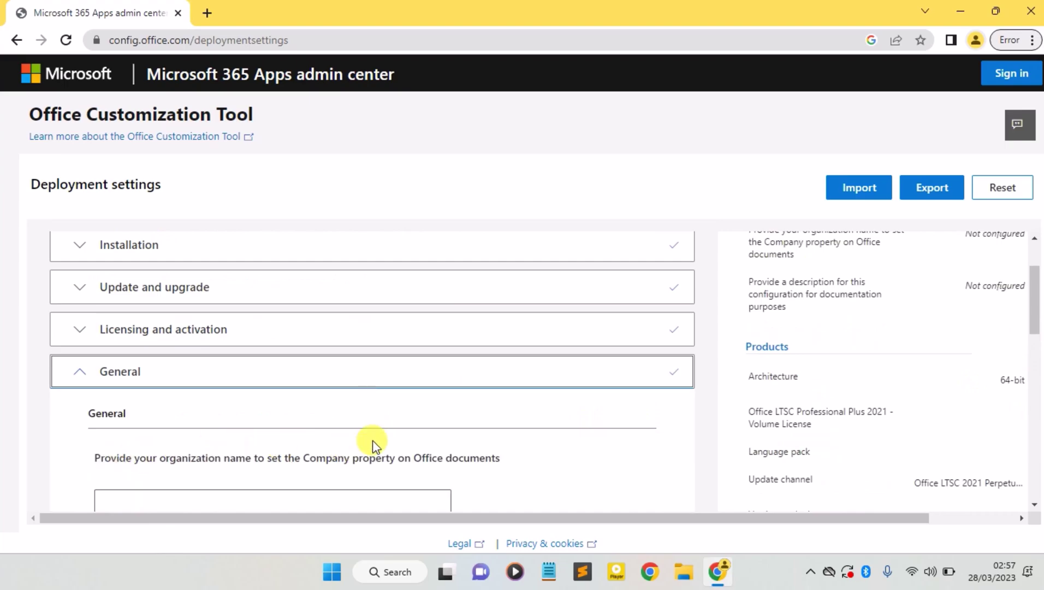
left_click_drag(1034, 308, 1036, 384)
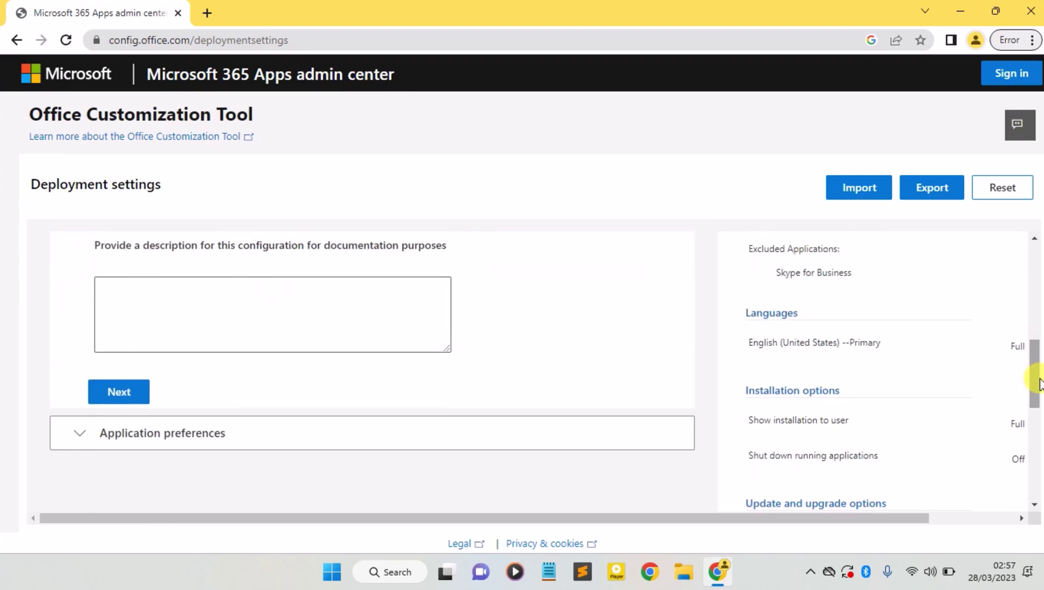
left_click(137, 397)
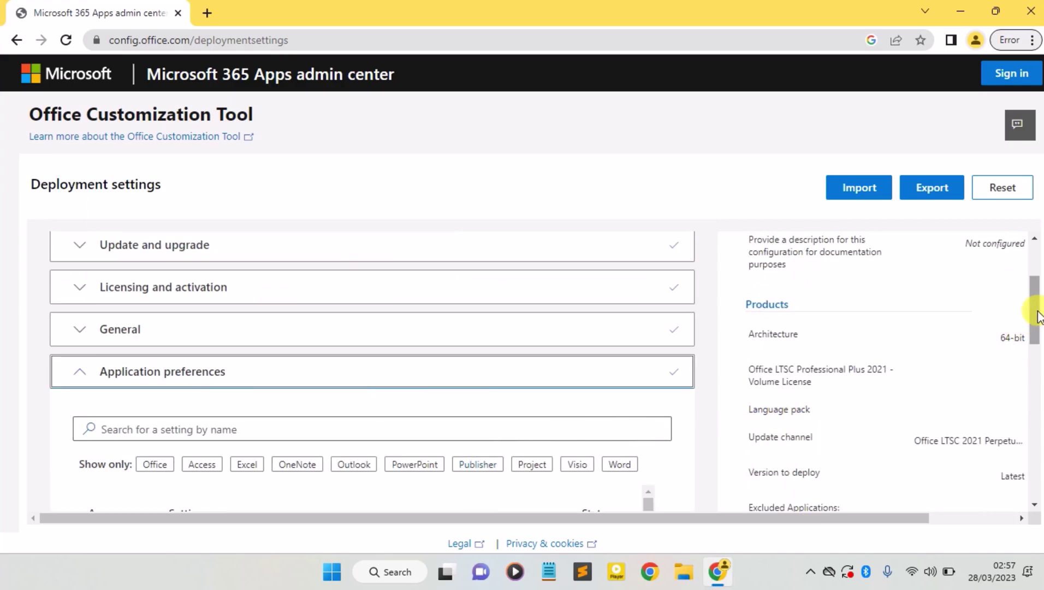
left_click_drag(1036, 316, 1036, 464)
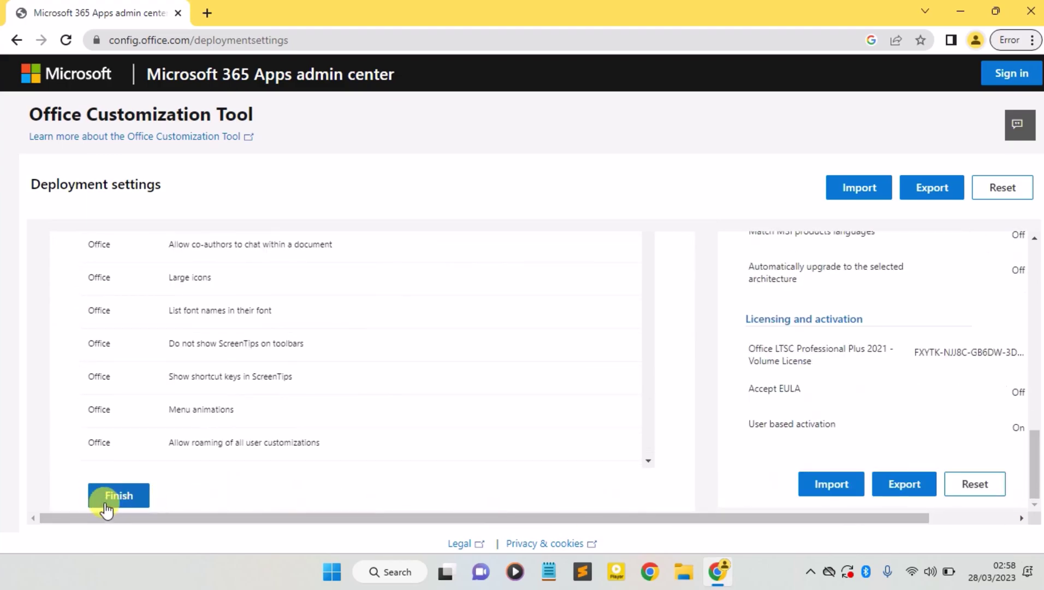
left_click(122, 496)
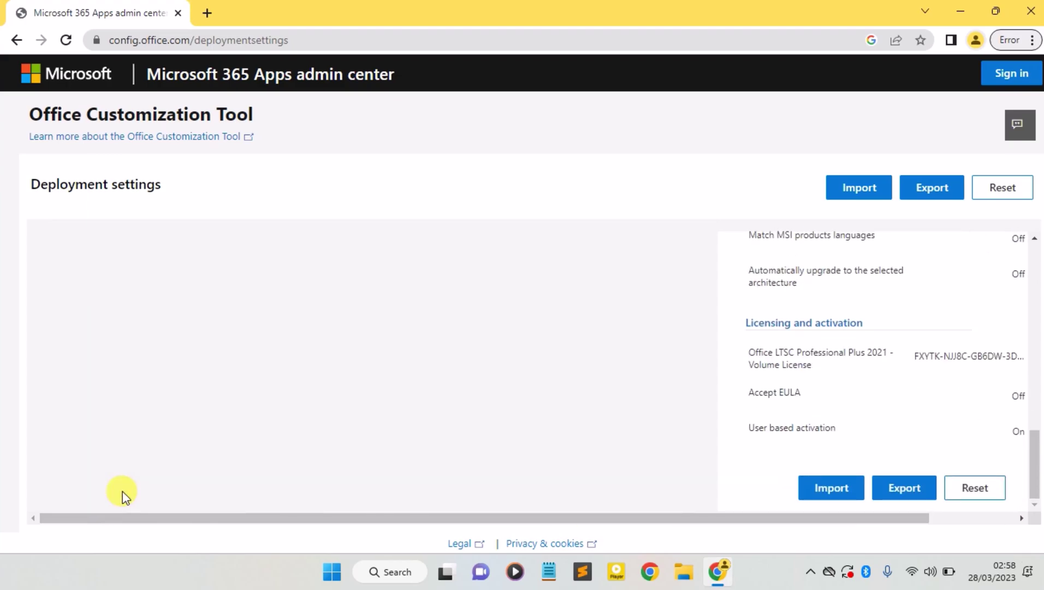
Begin the export and set Office Open XML formats as the default file format
left_click(937, 189)
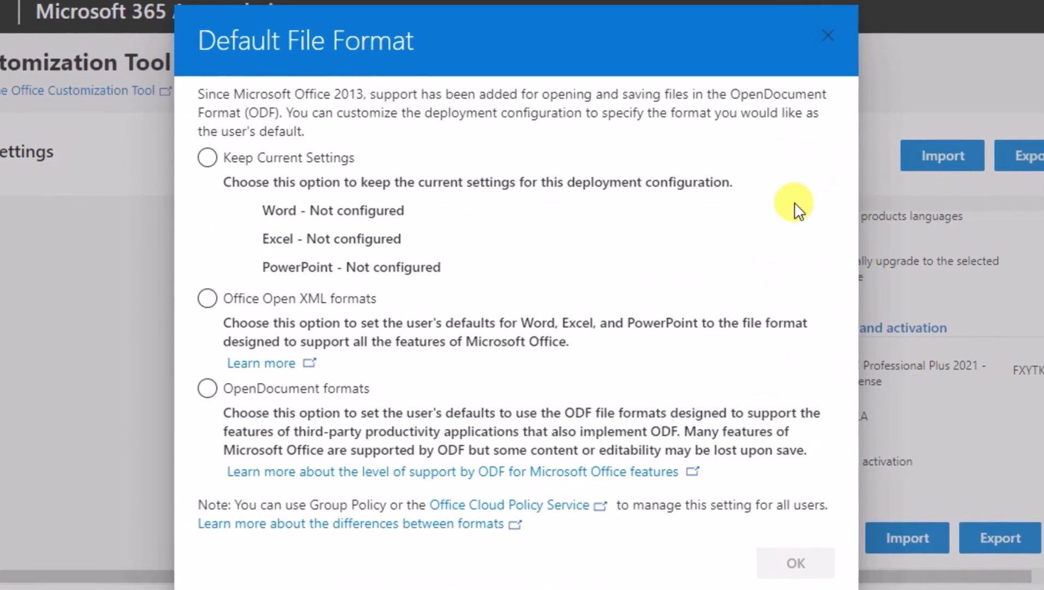
left_click(207, 298)
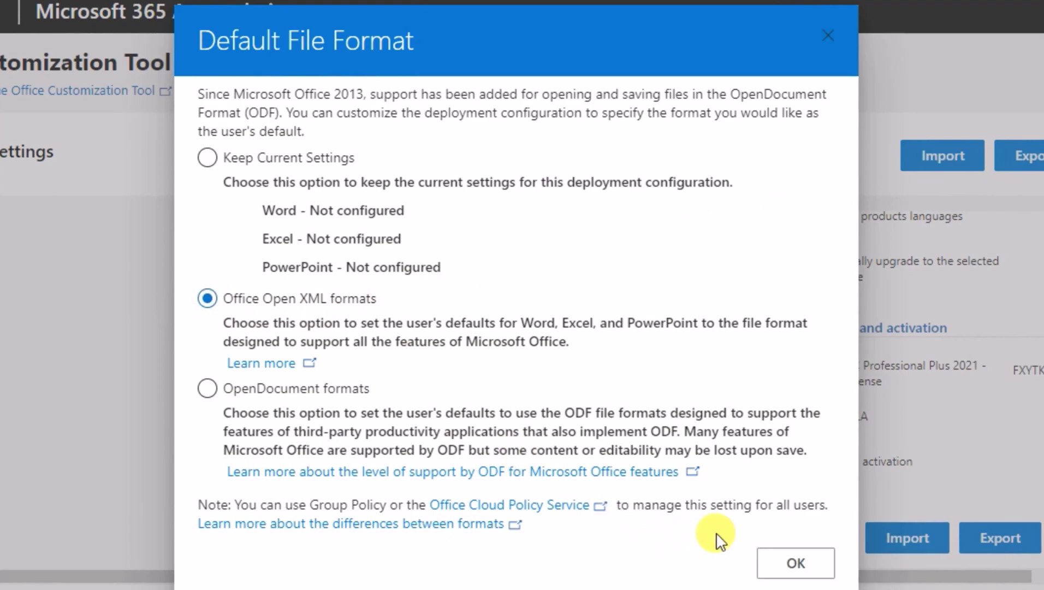
left_click(795, 562)
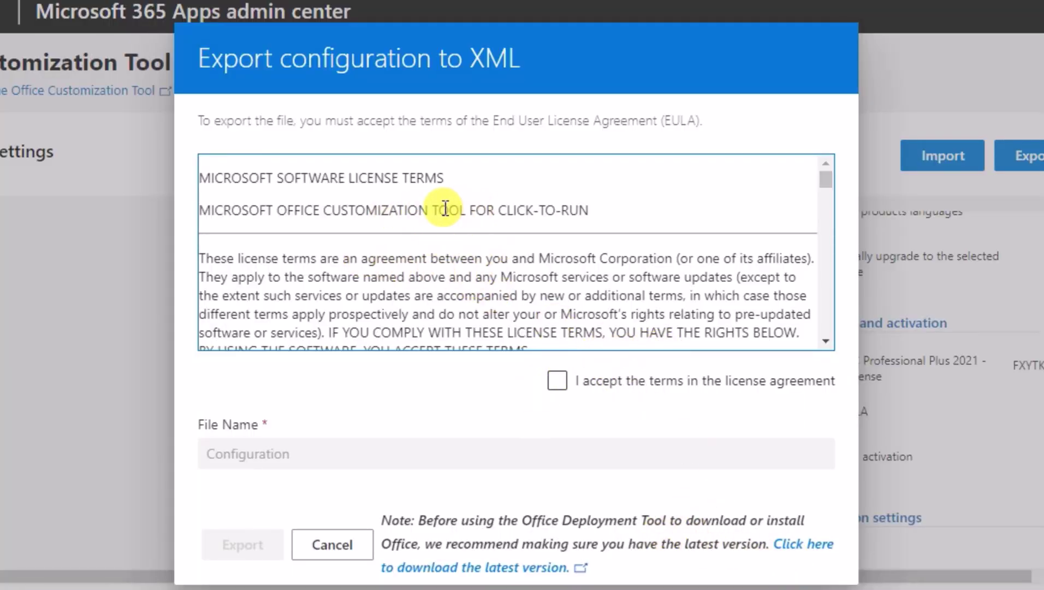
Accept the license agreement and export the configuration as Configuration.xml
left_click(557, 380)
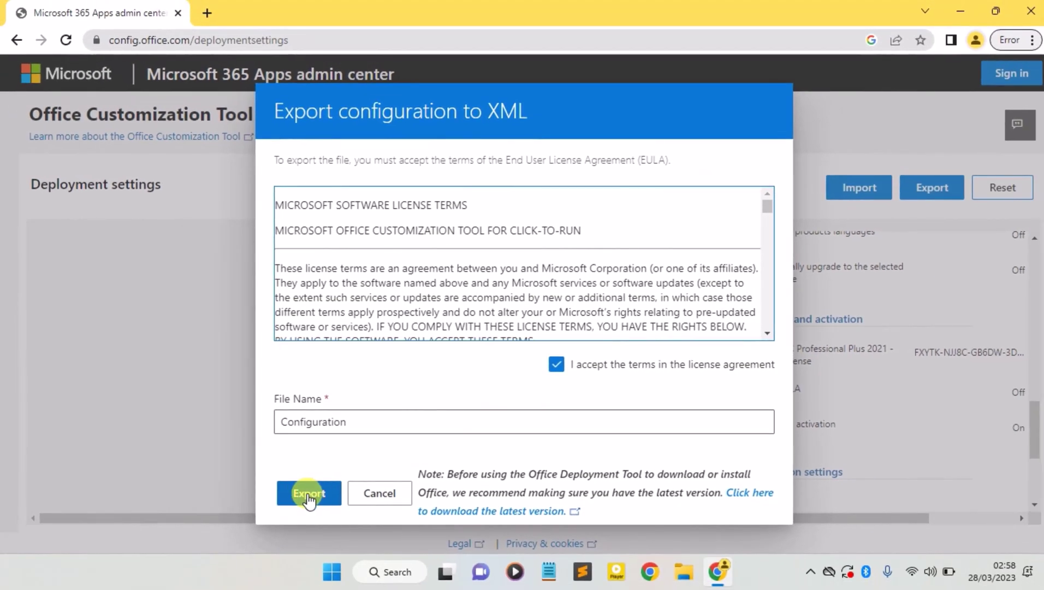
left_click(311, 494)
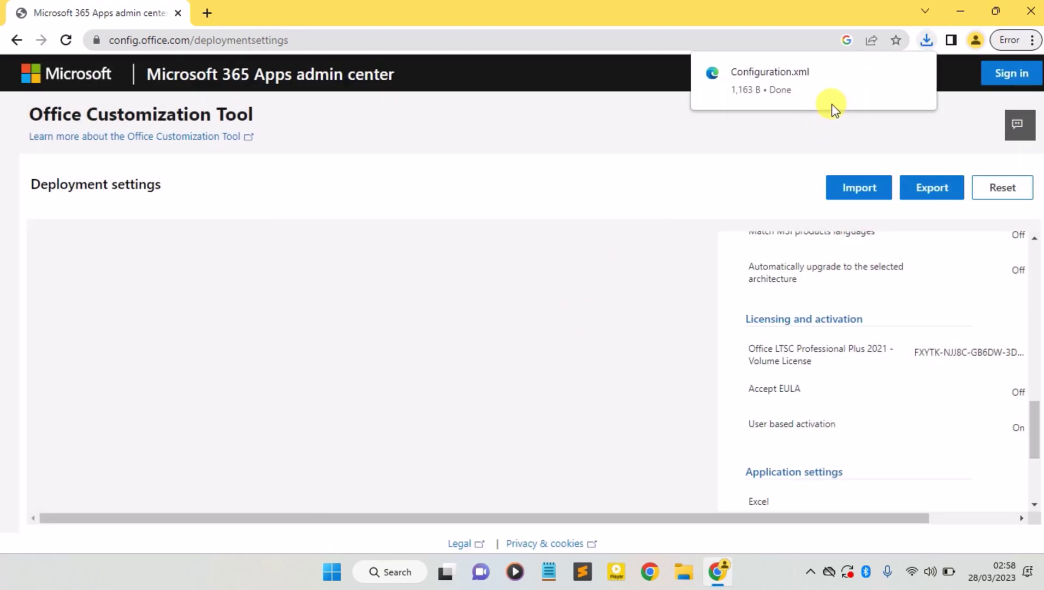
mouse_move(812, 79)
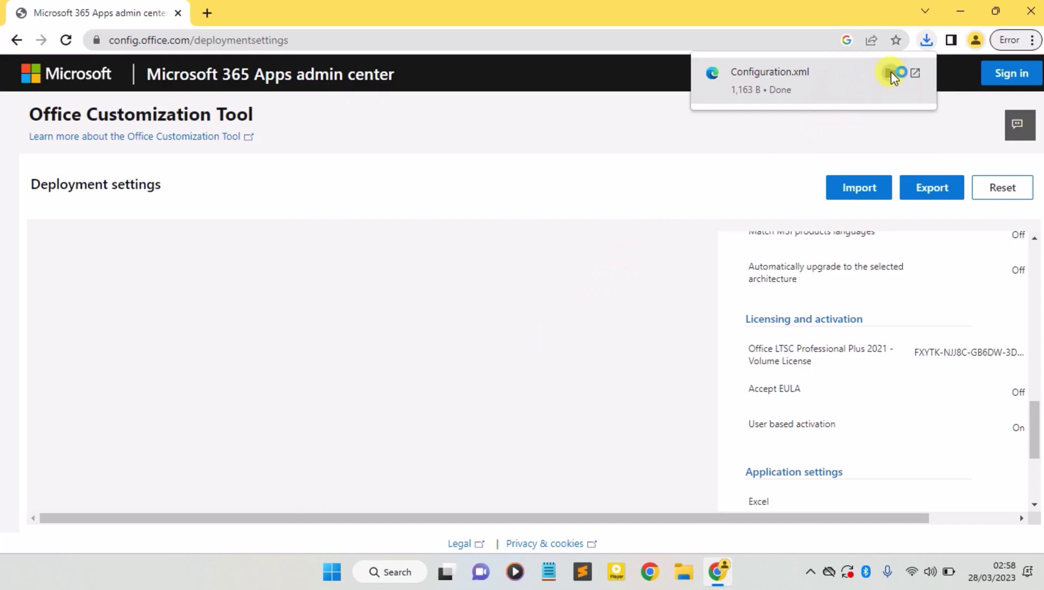
Show Configuration.xml in Downloads, cut it for moving, and minimize File Explorer
left_click(891, 75)
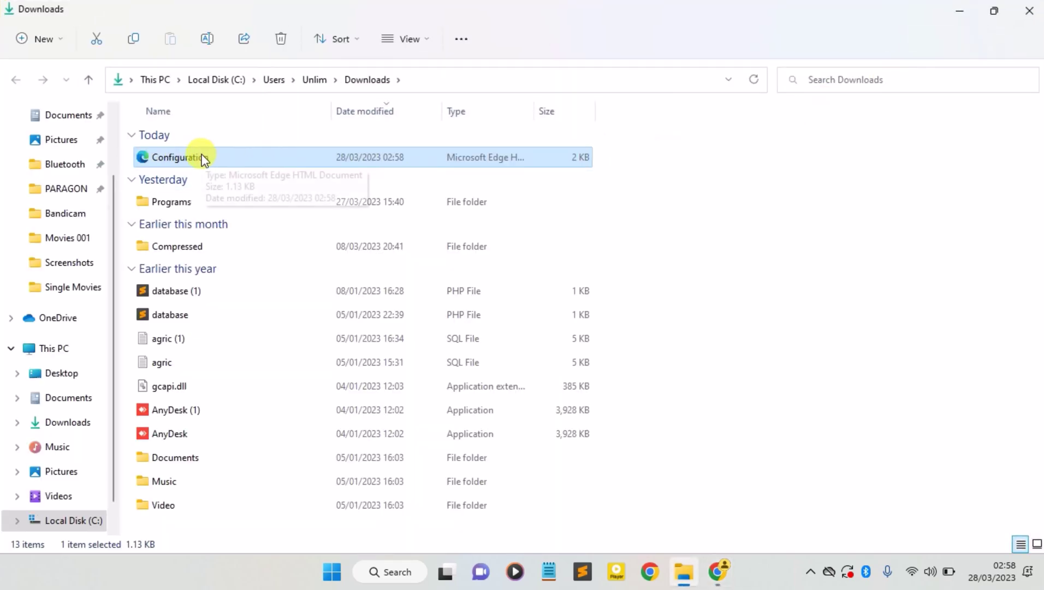
left_click(96, 38)
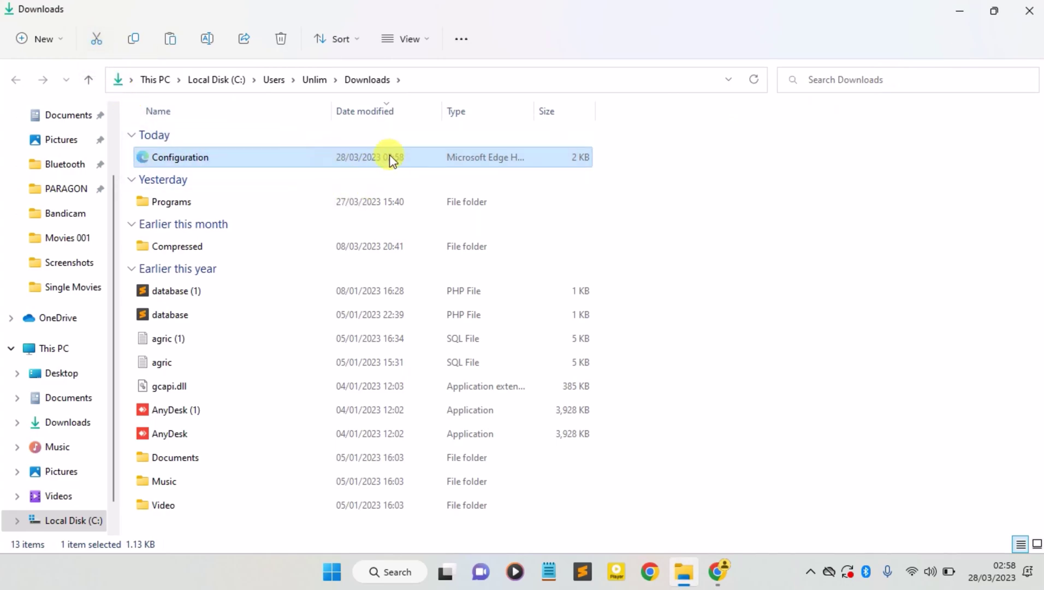
left_click(954, 11)
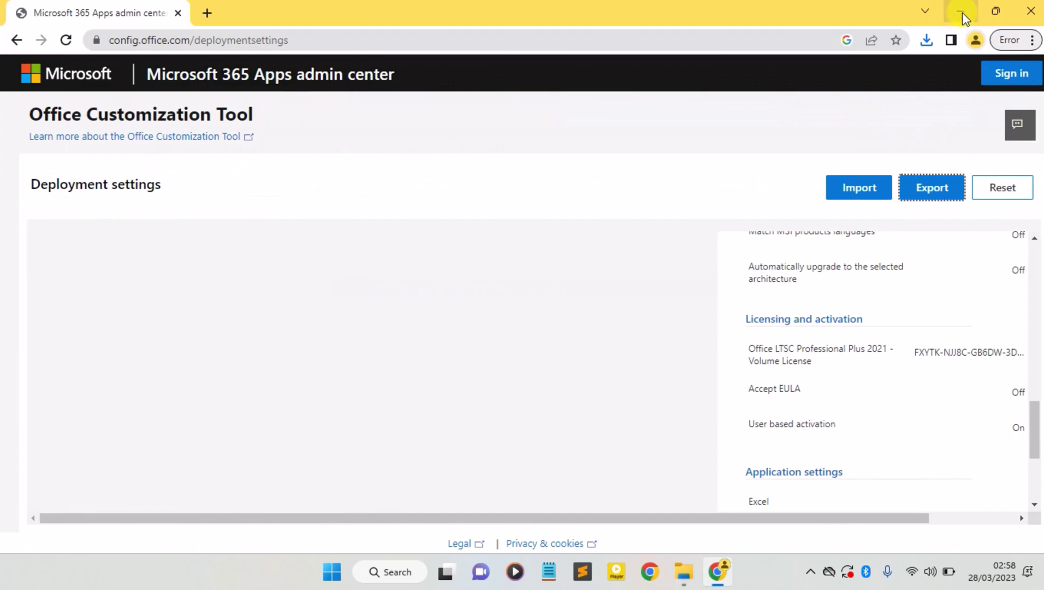
Create a new folder named Office 2021 on the desktop
left_click(955, 10)
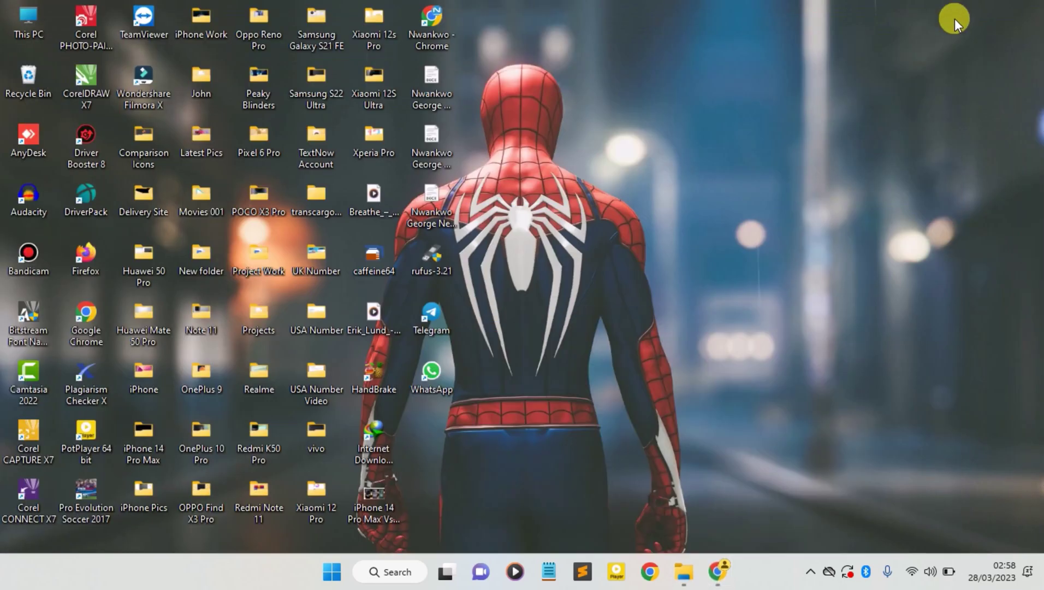
right_click(779, 174)
mouse_move(826, 329)
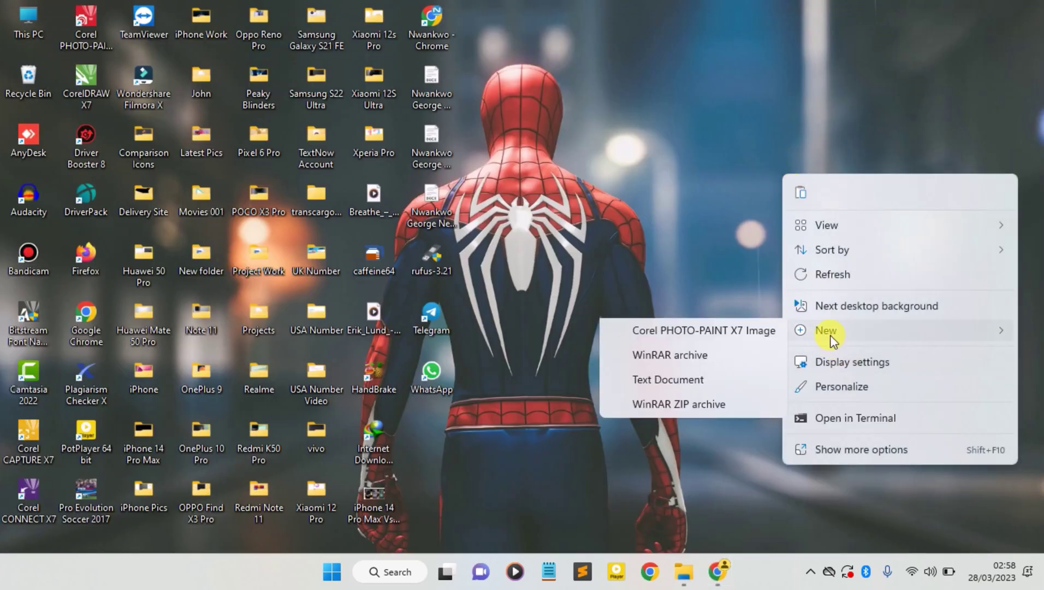
left_click(649, 332)
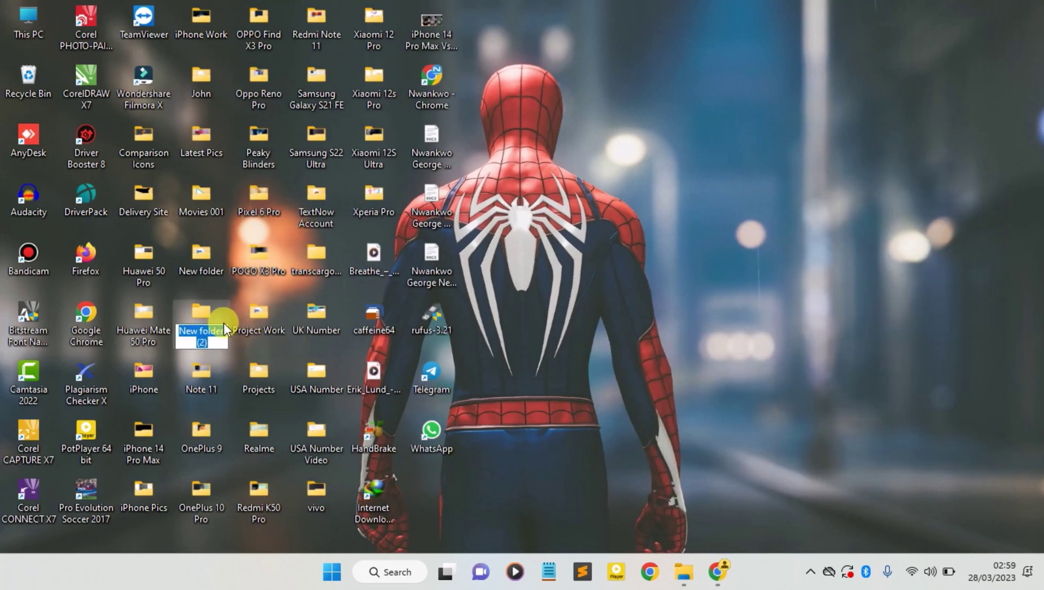
type("O")
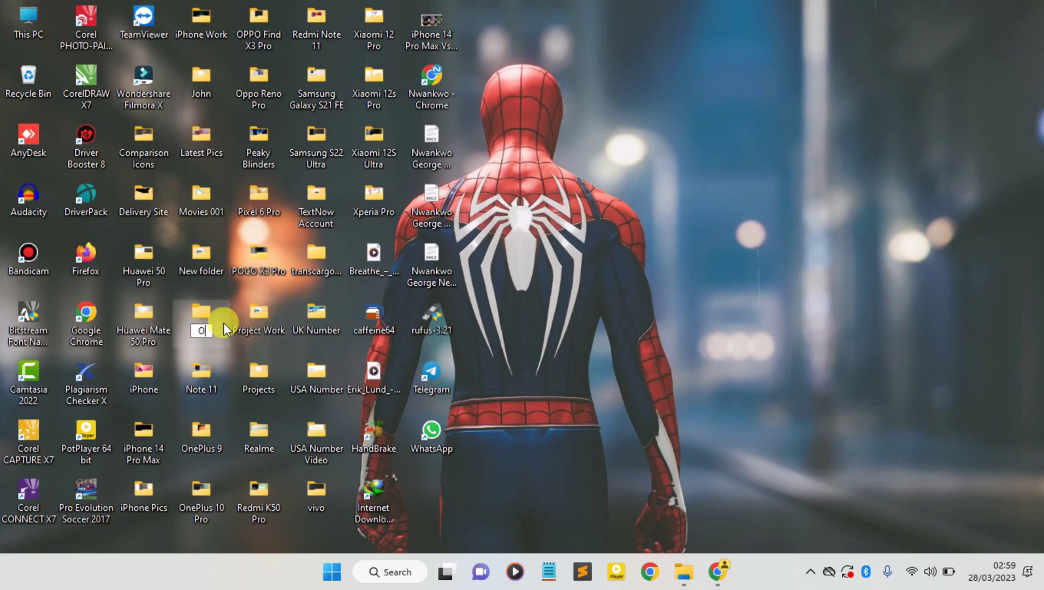
type("ffice ")
type("202")
type("1")
Paste the Configuration file into the new, empty Office 2021 folder on the Desktop
double_click(207, 318)
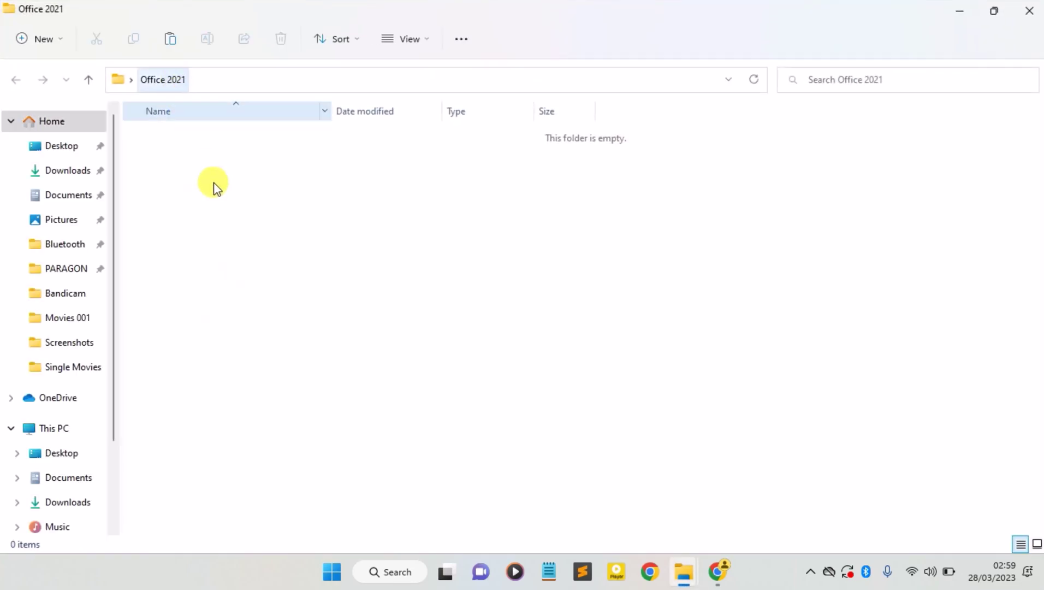
right_click(234, 225)
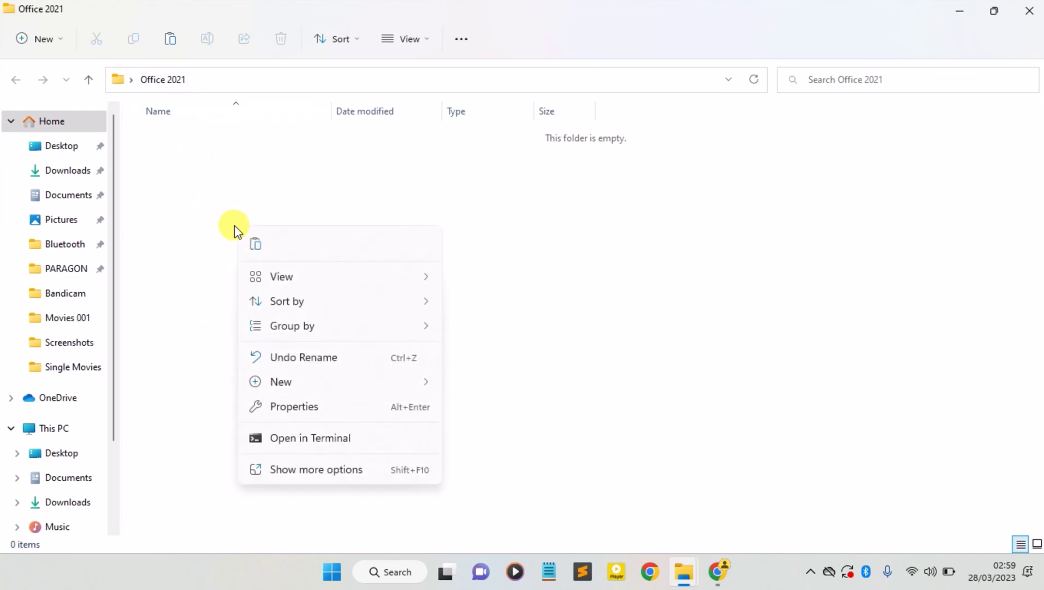
left_click(256, 244)
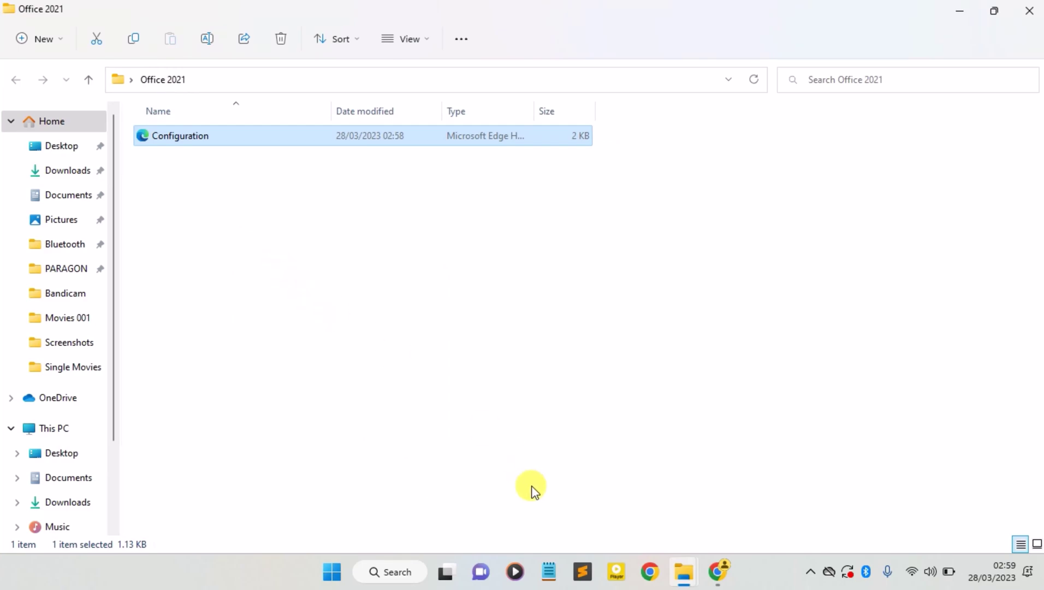
left_click(626, 438)
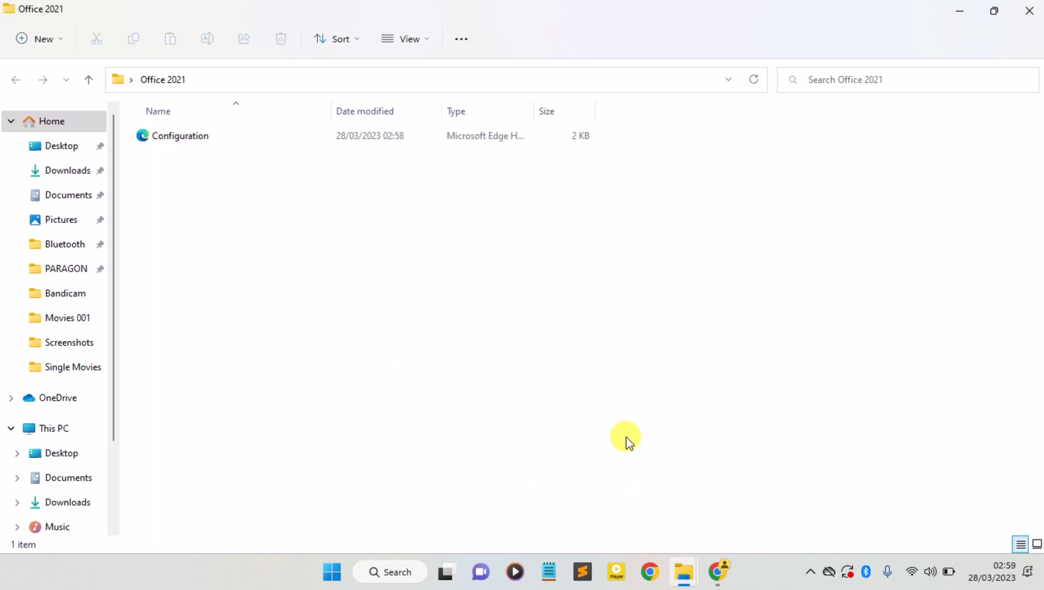
Google 'office deployment tool' in Chrome and go to Microsoft's official download page
left_click(718, 572)
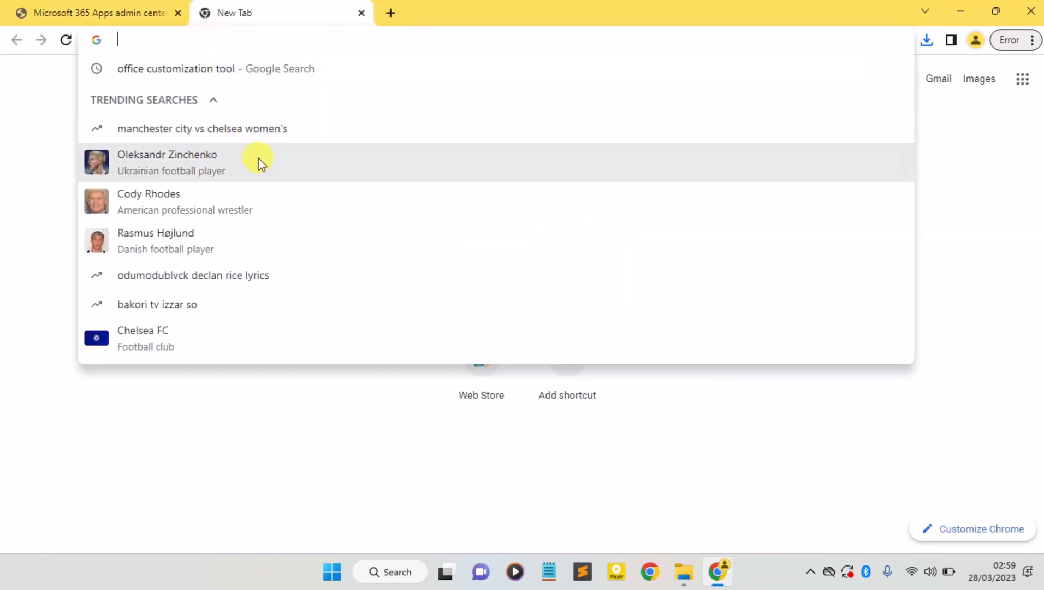
type("of")
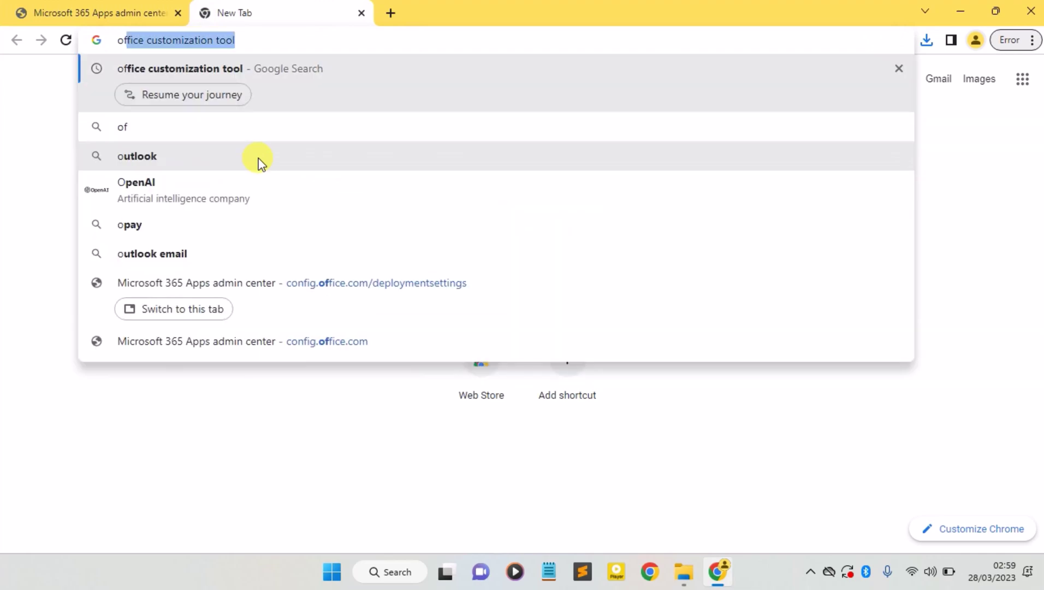
type("fice")
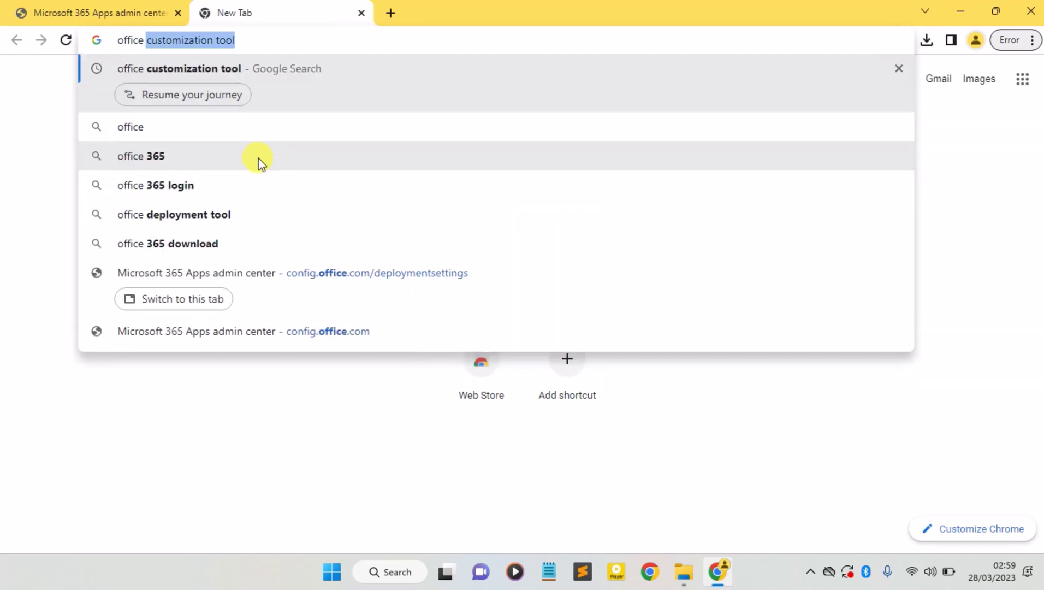
type("e de")
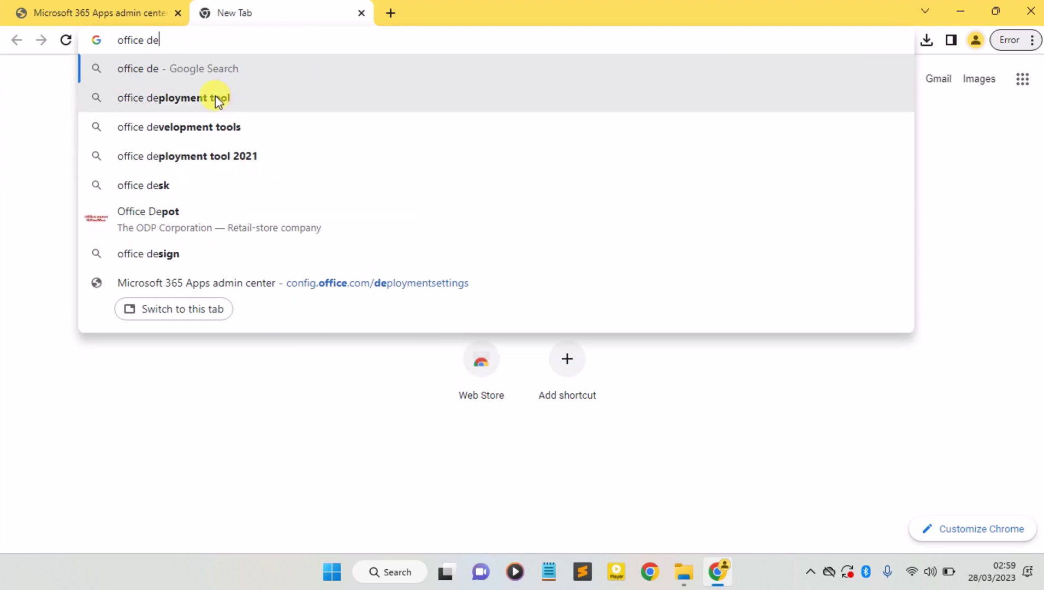
left_click(215, 97)
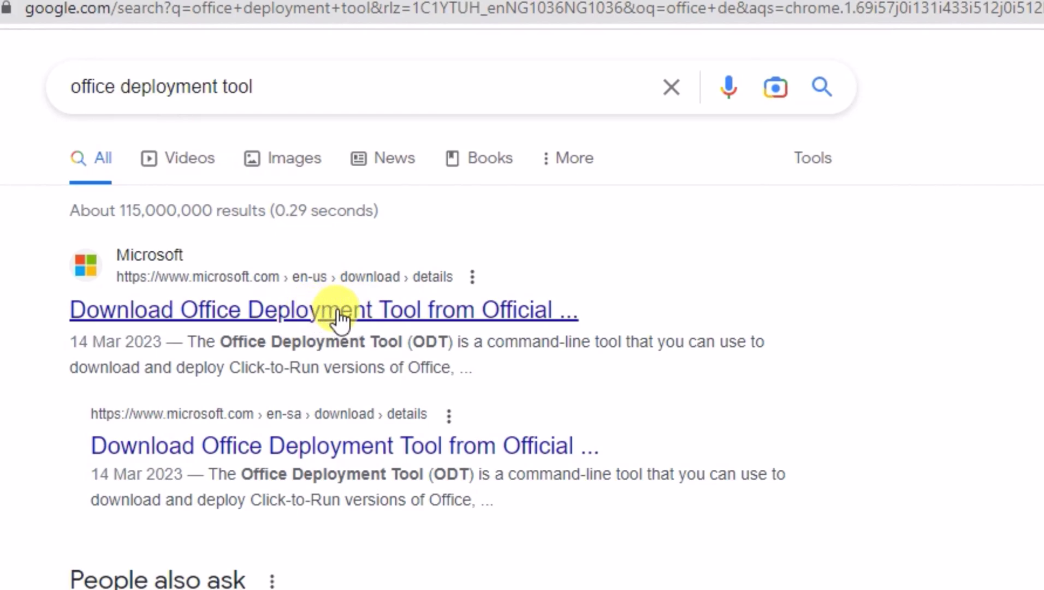
left_click(334, 310)
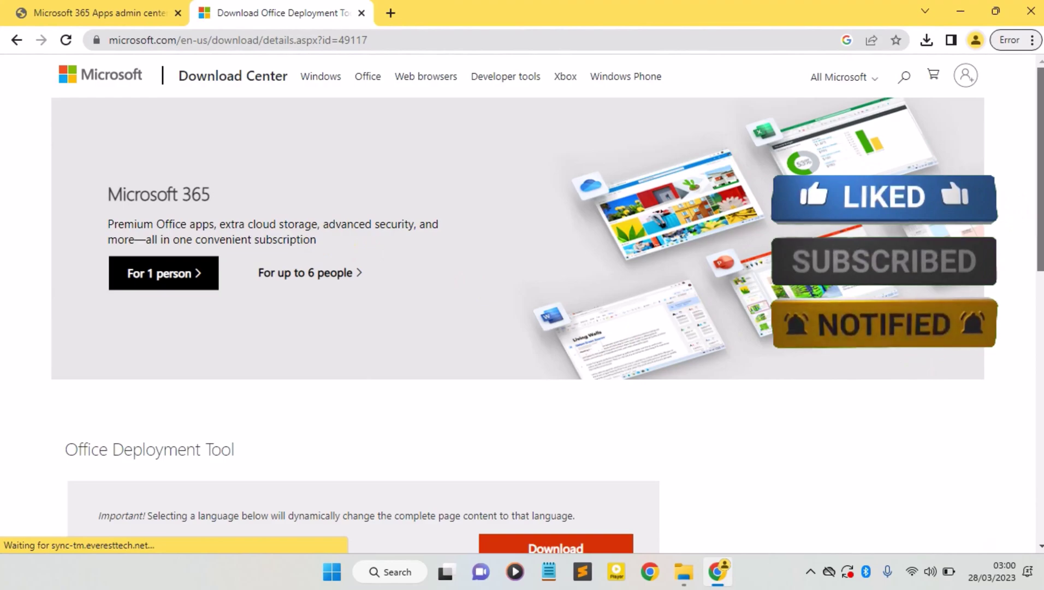
scroll(522, 326, "down", 2)
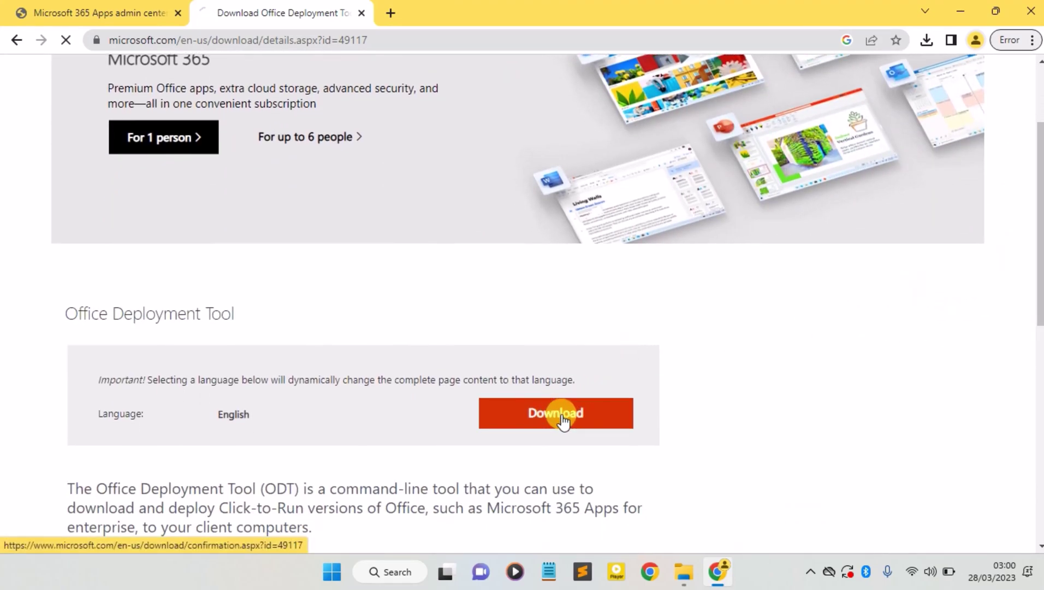
Start downloading the Office Deployment Tool from the Microsoft Download Center
left_click(555, 417)
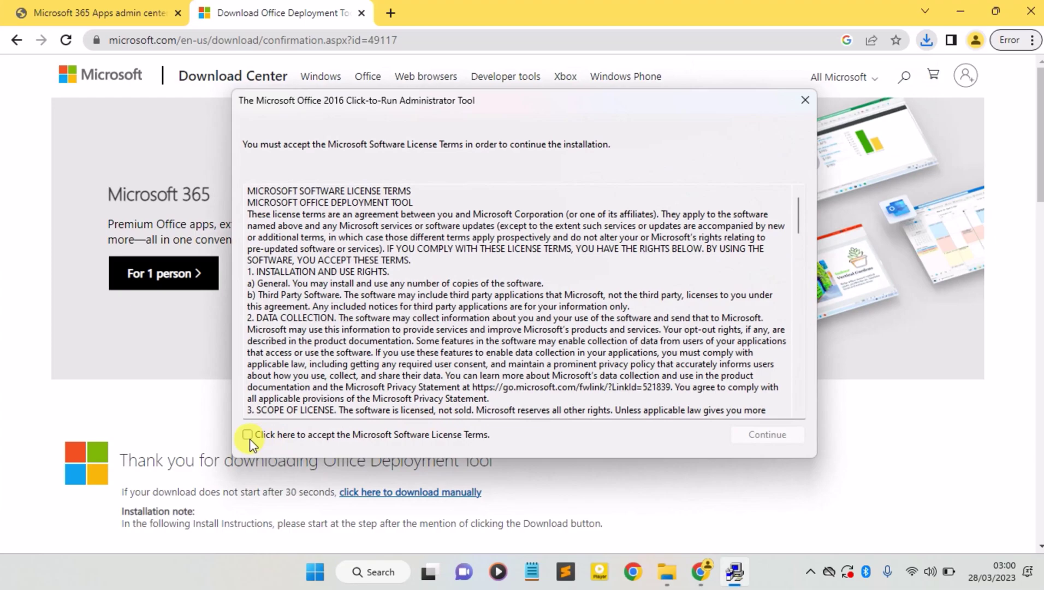
Accept the license terms and extract the Office Deployment Tool files into the Office 2021 folder
left_click(248, 434)
left_click(767, 434)
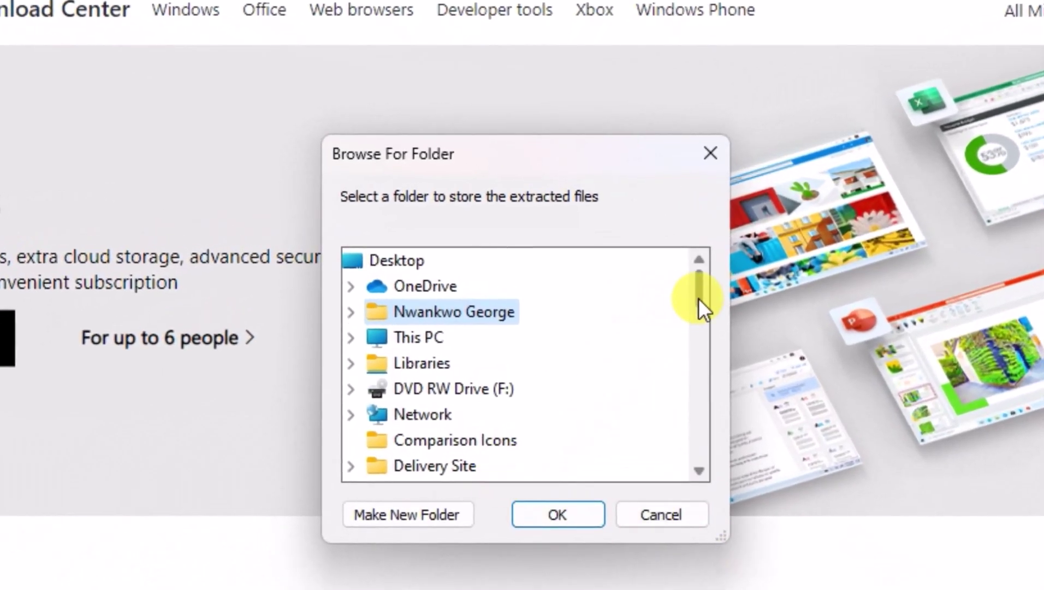
left_click_drag(698, 298, 700, 355)
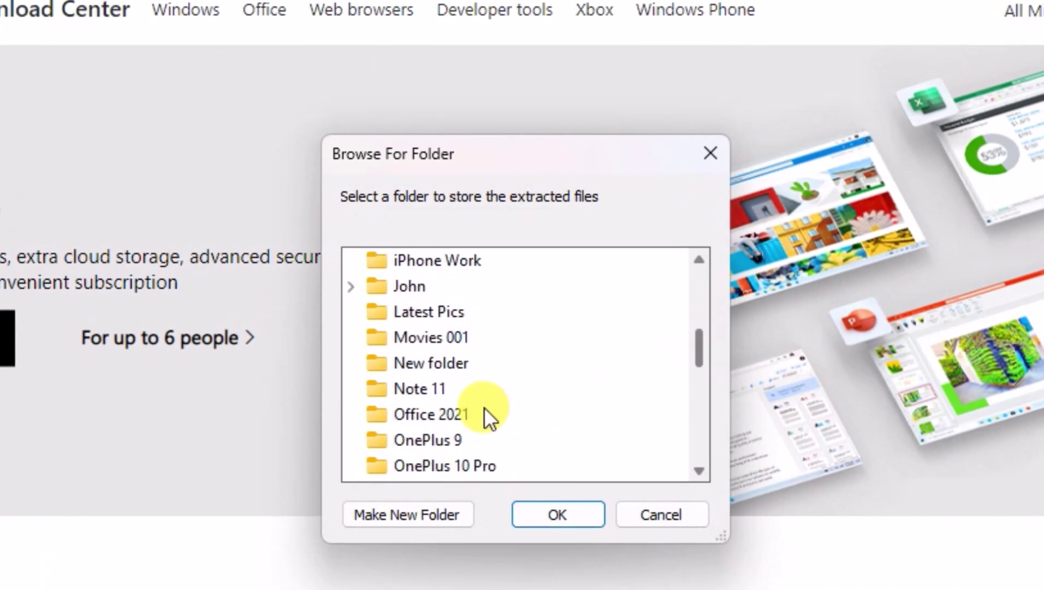
left_click(431, 414)
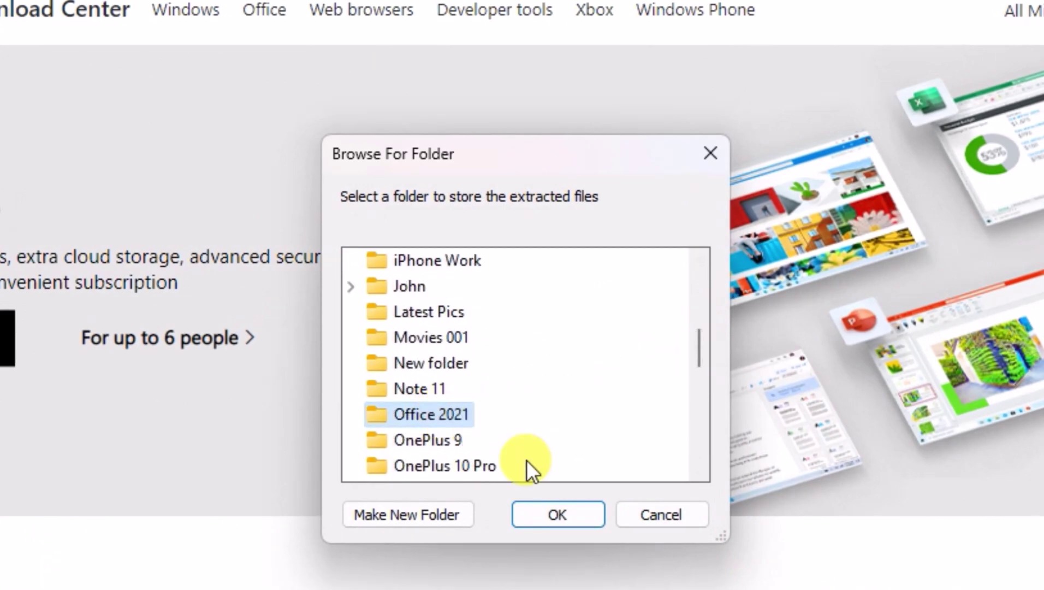
left_click(554, 508)
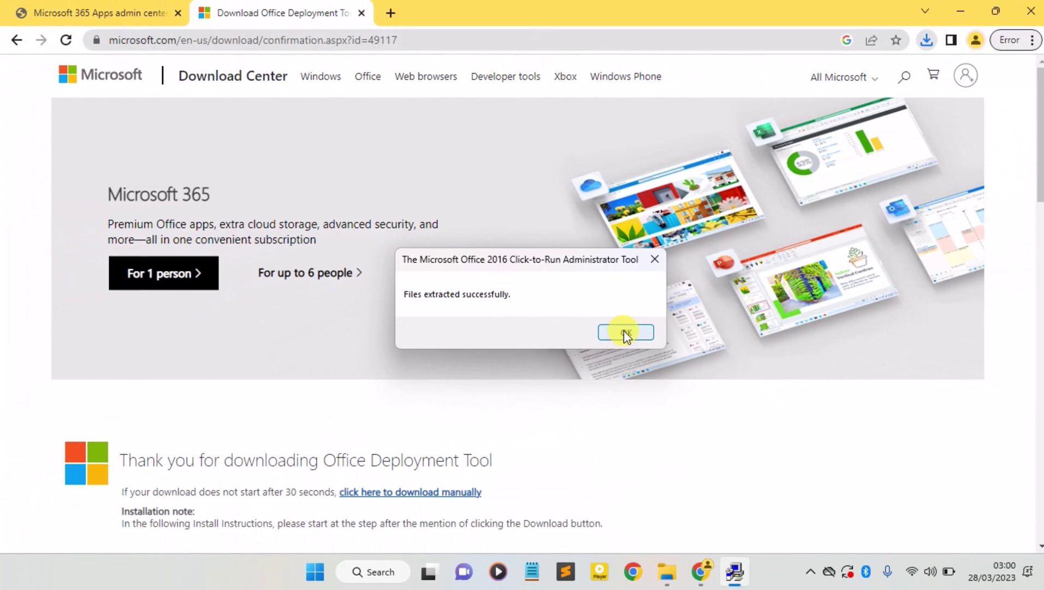
left_click(624, 332)
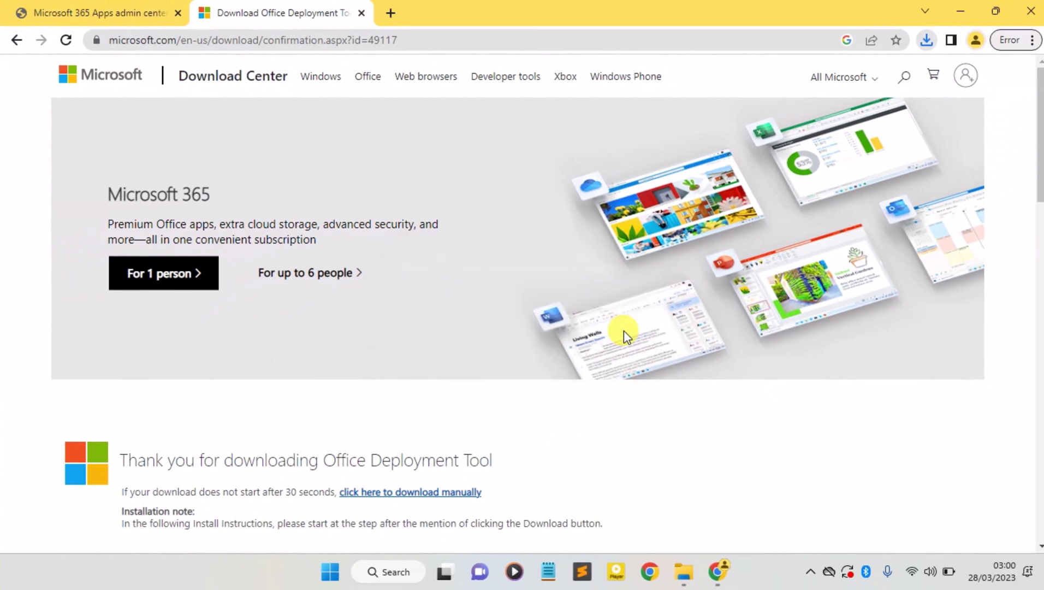
left_click(391, 13)
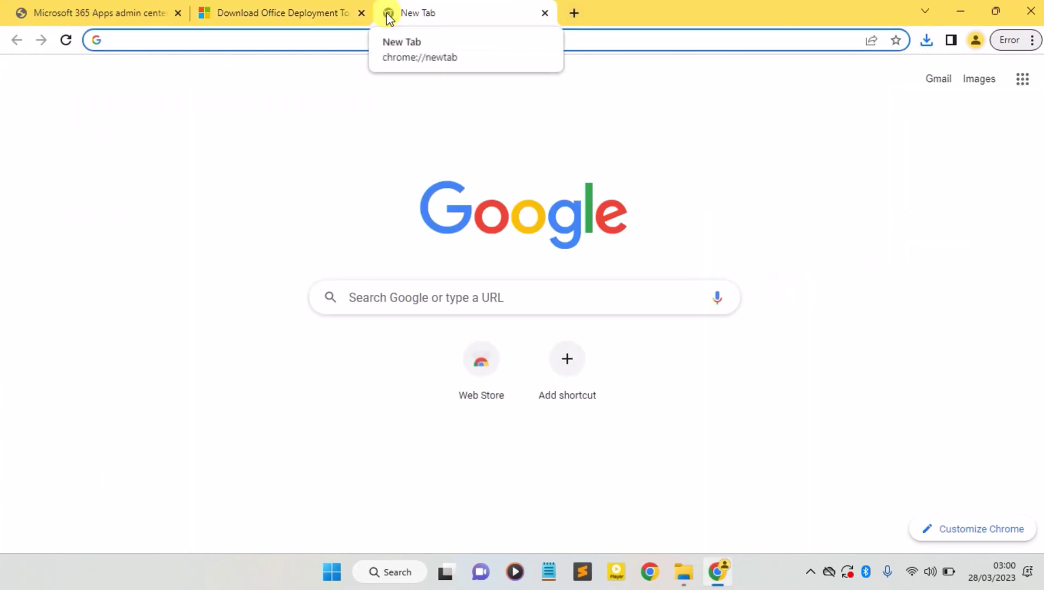
Search Google for 'office deployment tool 2021' from the new Chrome tab
left_click(326, 39)
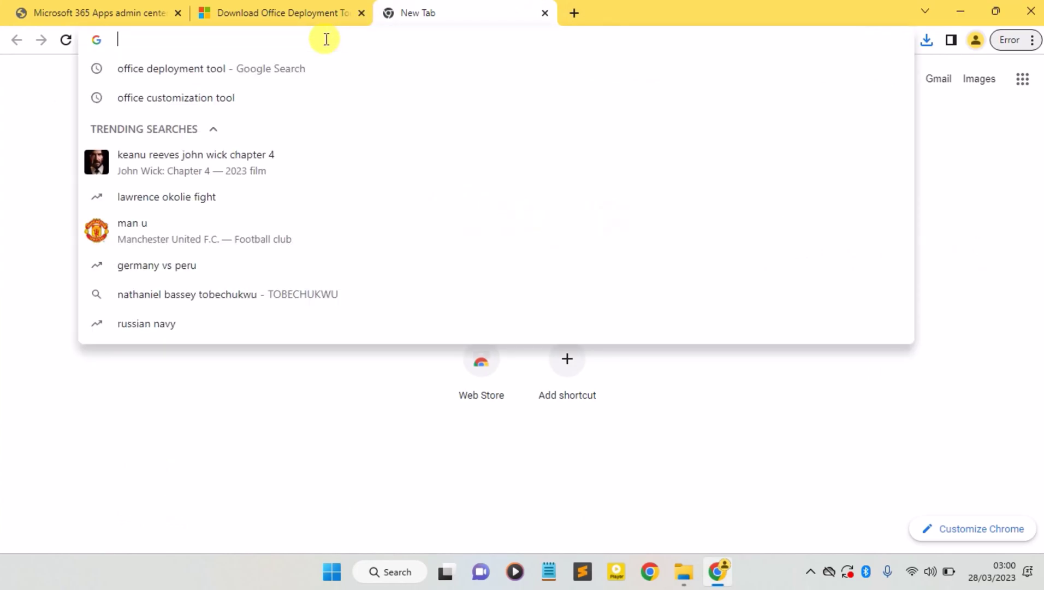
type("o")
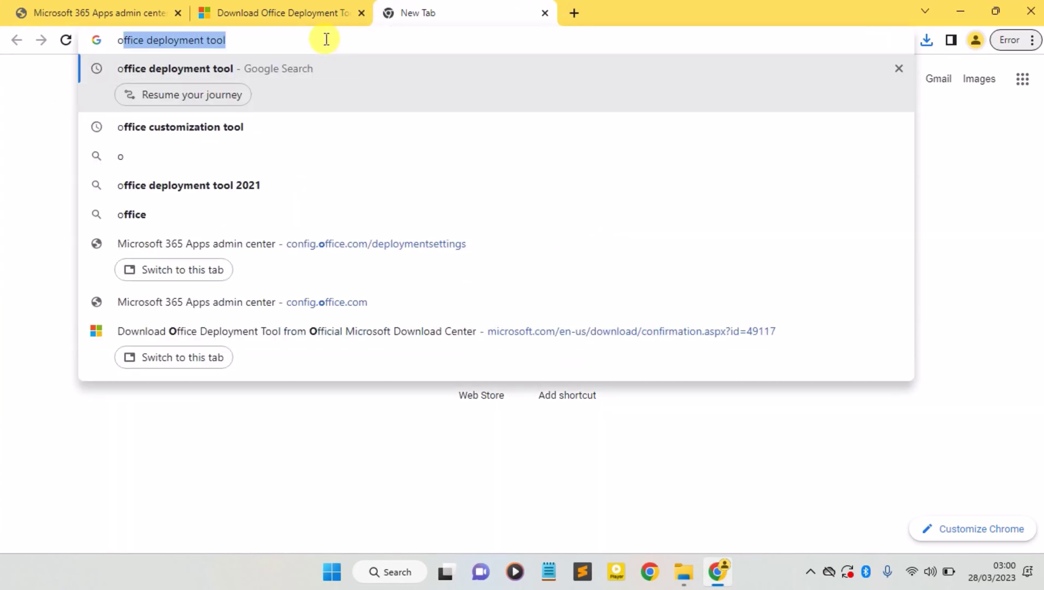
type("ff")
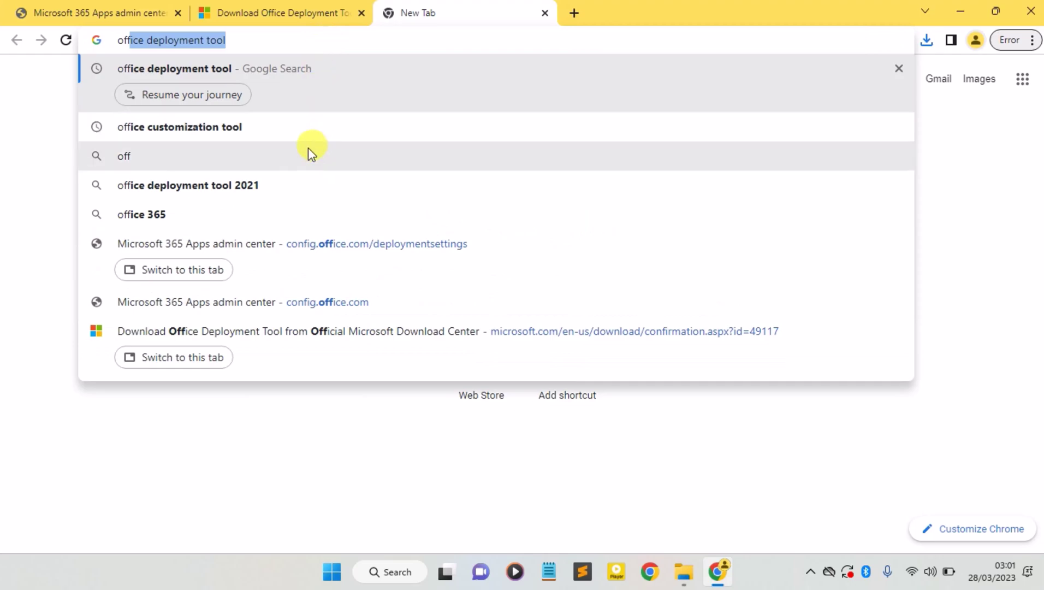
left_click(233, 185)
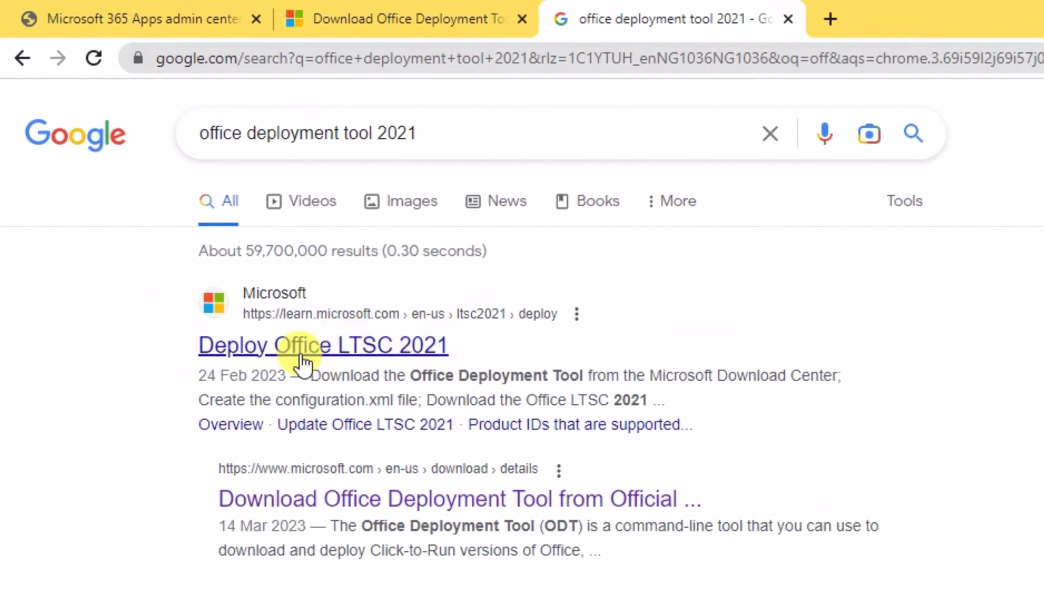
Go to Microsoft Learn's Deploy Office LTSC 2021 article and its Office Deployment Tool install section
left_click(319, 351)
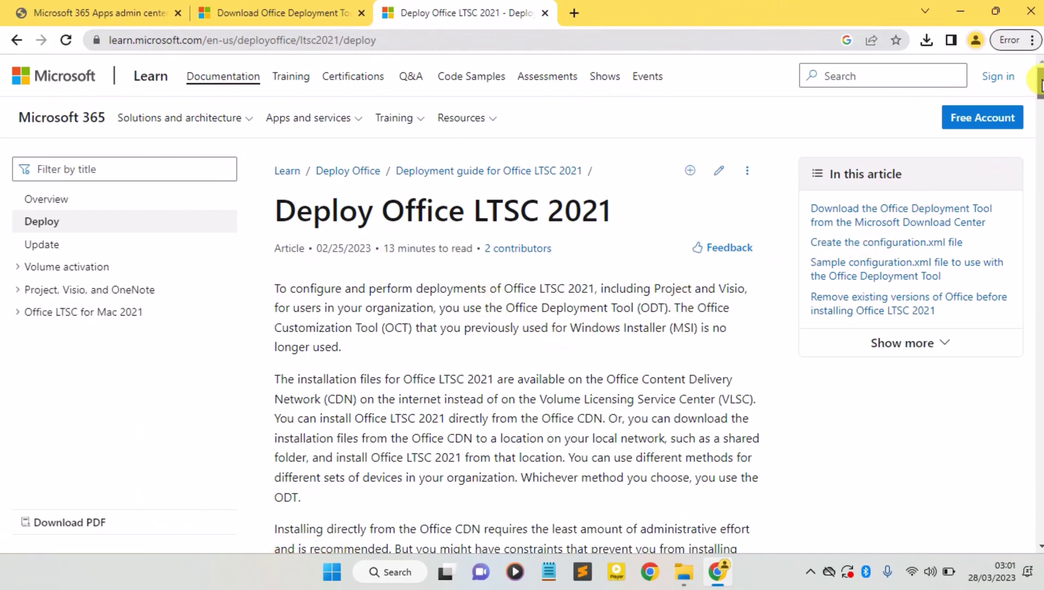
left_click_drag(1041, 77, 1041, 105)
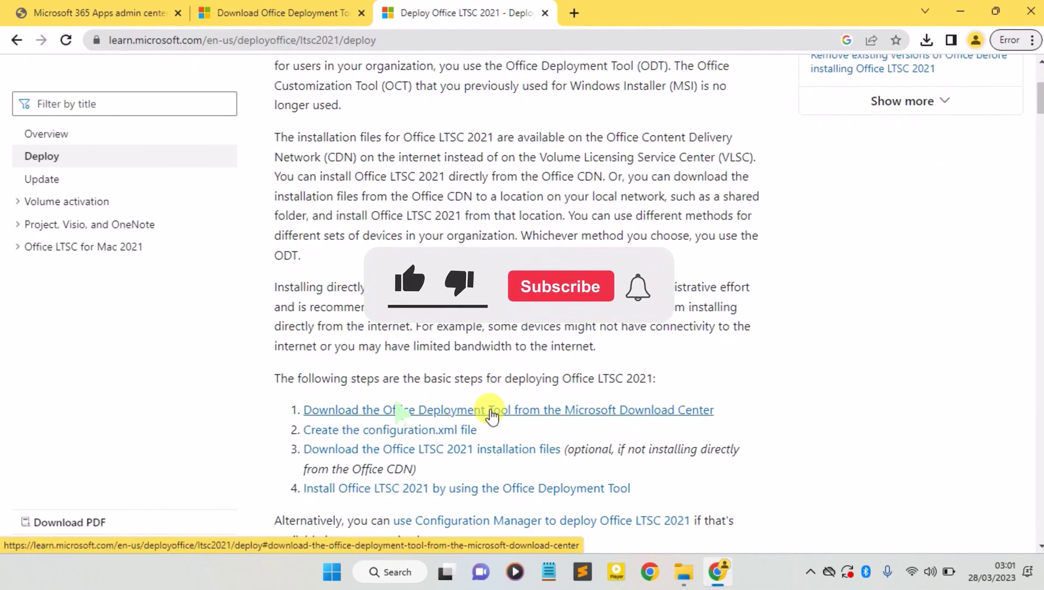
left_click(492, 413)
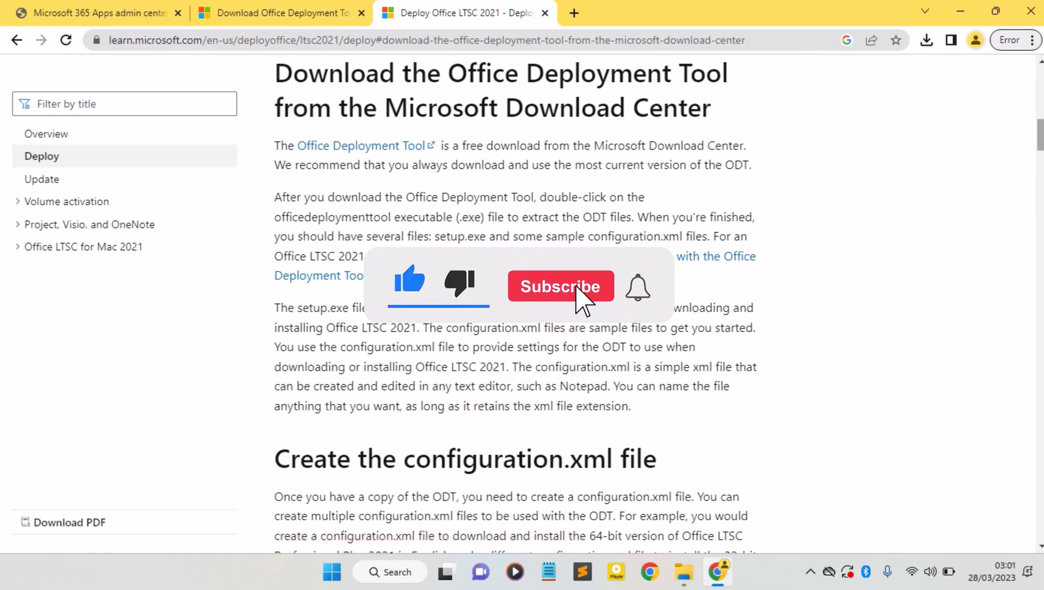
scroll(522, 326, "down", 5)
scroll(523, 326, "down", 5)
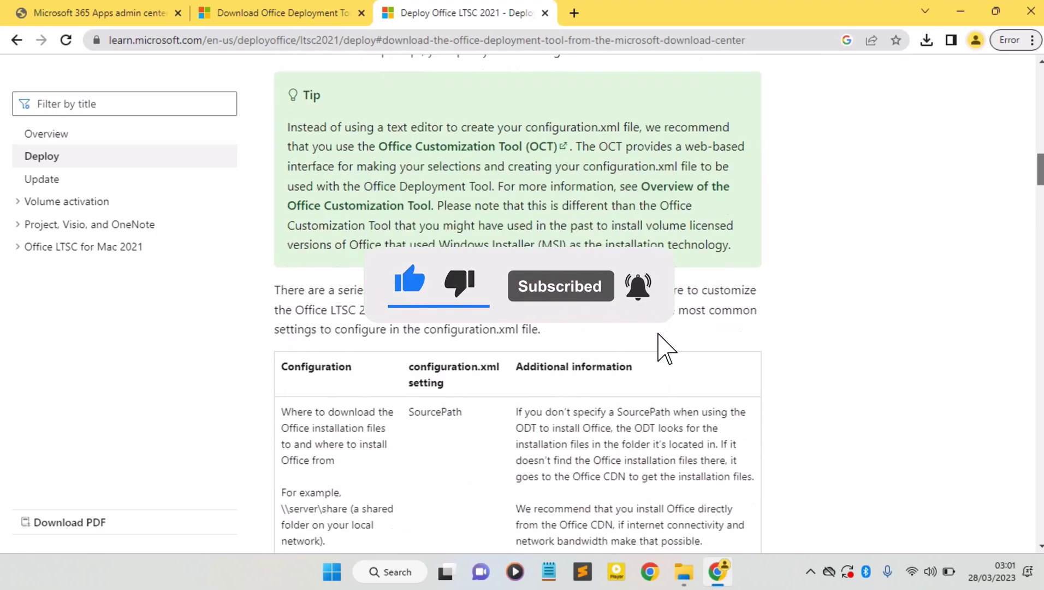
scroll(665, 346, "down", 5)
scroll(665, 346, "down", 5)
scroll(665, 347, "down", 4)
scroll(664, 347, "down", 4)
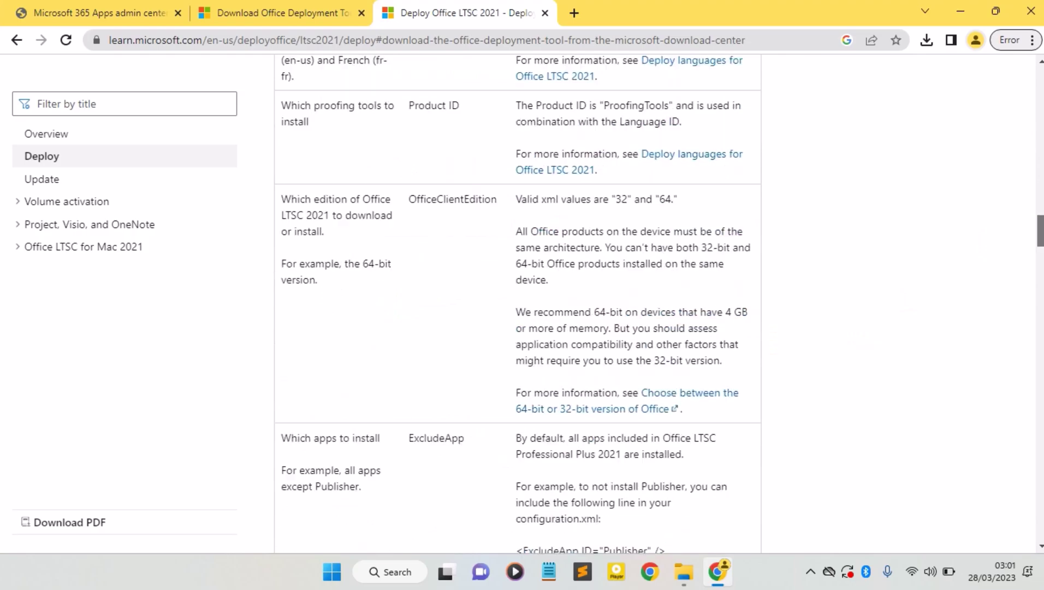
scroll(522, 326, "down", 6)
scroll(522, 326, "down", 5)
scroll(522, 326, "down", 4)
scroll(522, 326, "down", 4)
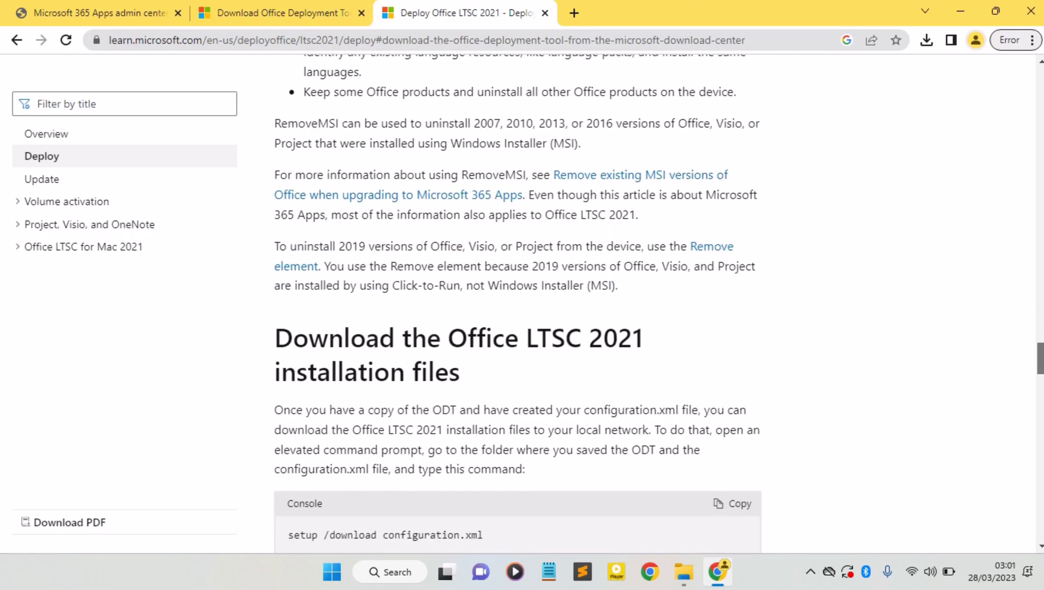
scroll(522, 326, "down", 5)
scroll(522, 326, "down", 2)
scroll(523, 326, "down", 5)
scroll(522, 326, "down", 3)
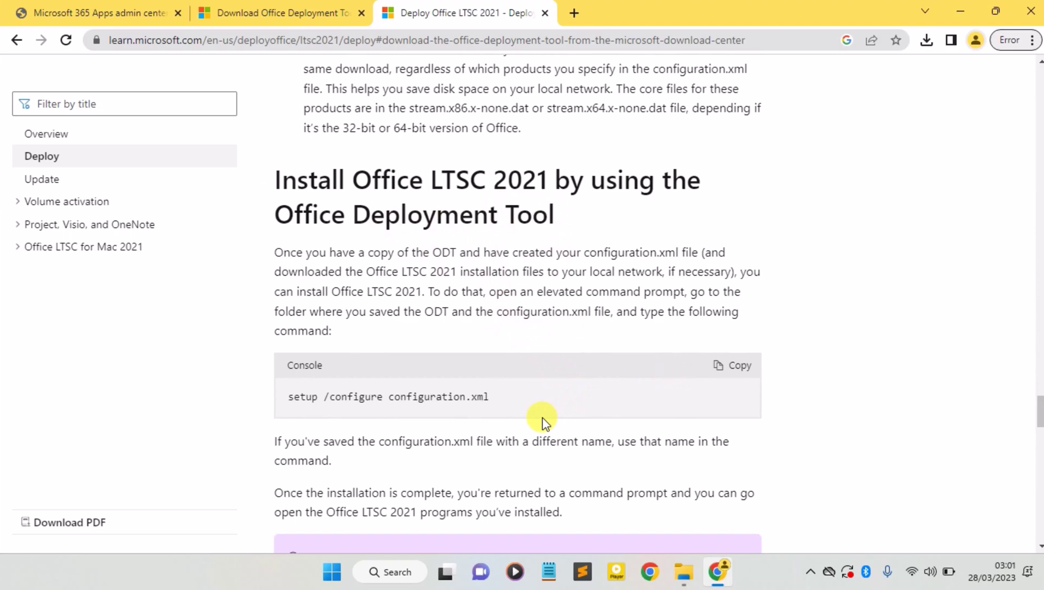
Launch Command Prompt as administrator via Windows Search for cmd
left_click(390, 572)
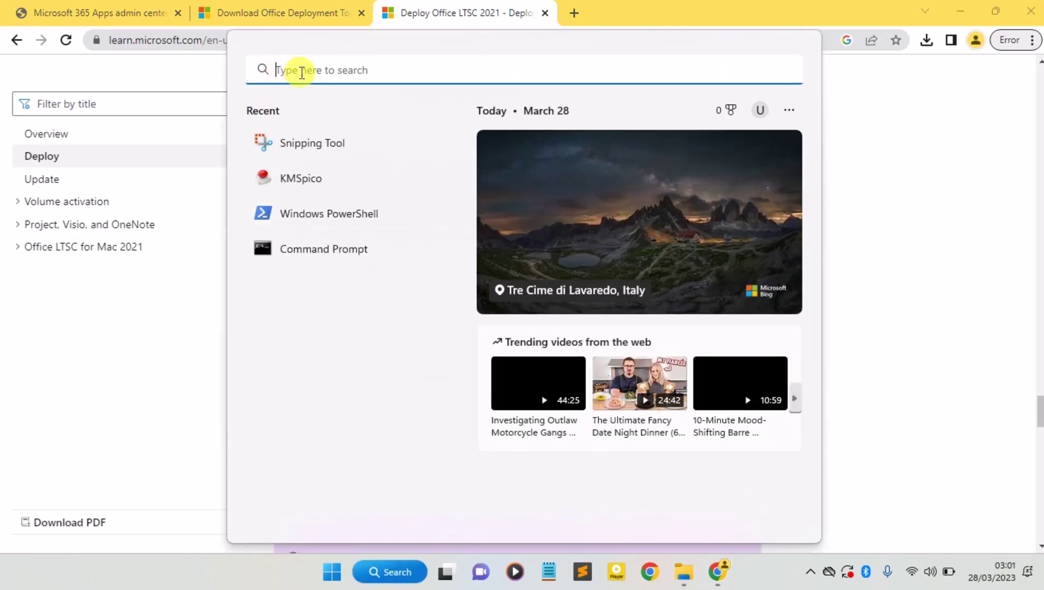
type("cmd")
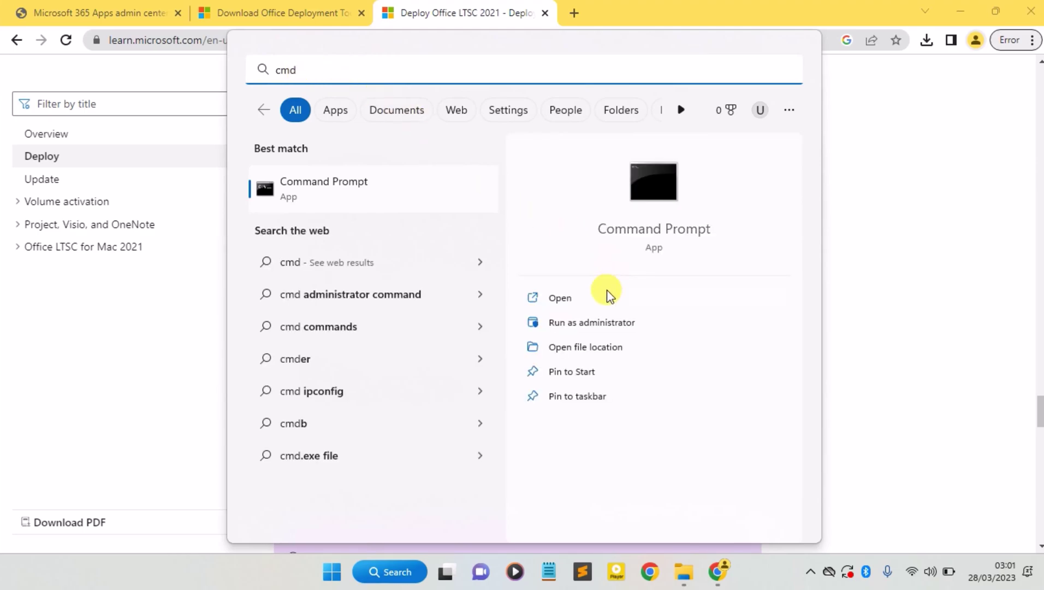
left_click(599, 325)
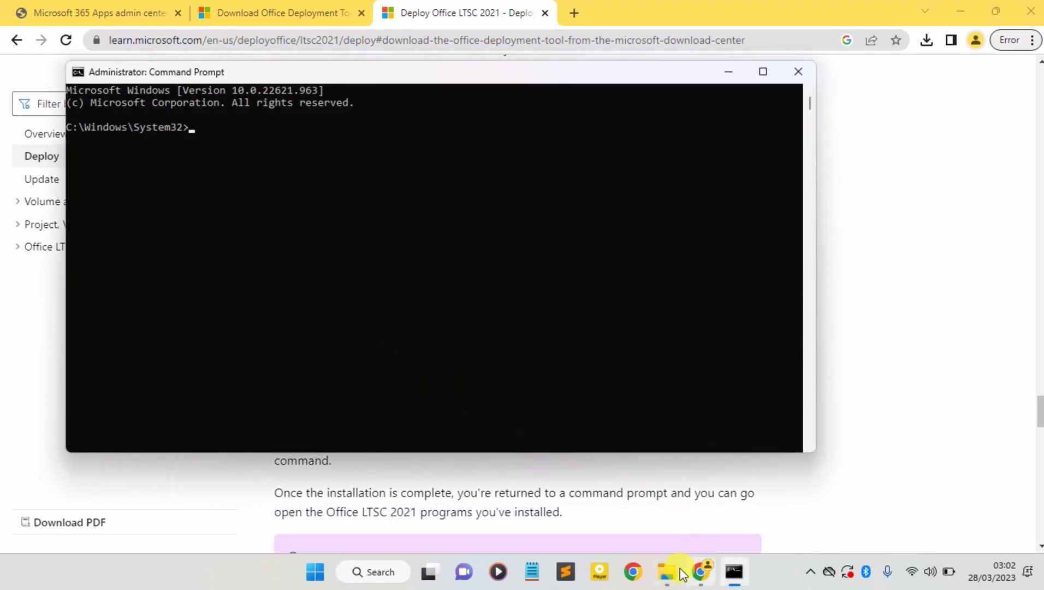
mouse_move(683, 572)
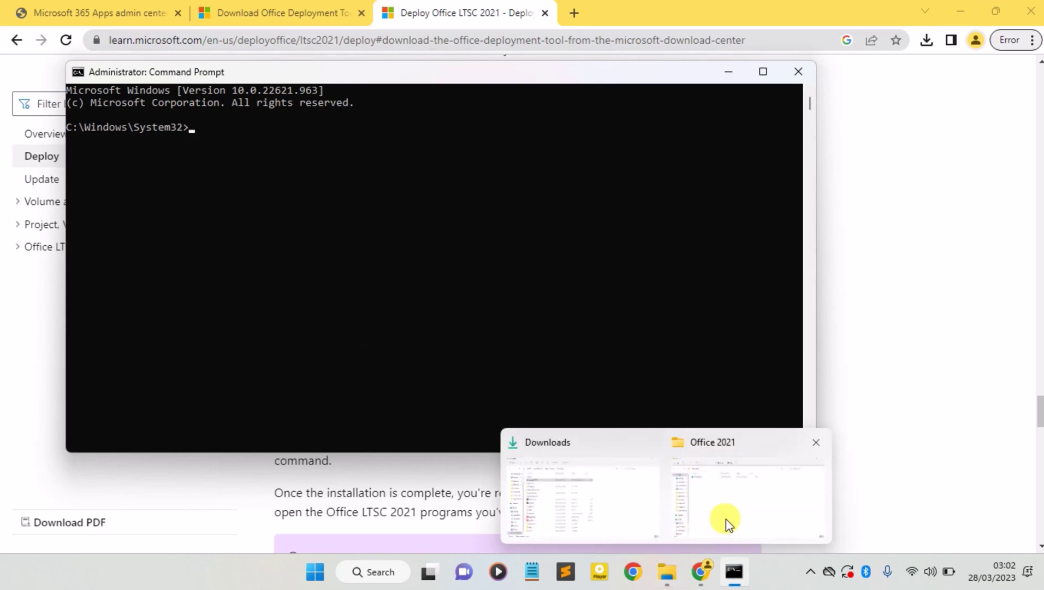
Copy the Office 2021 folder path from File Explorer and cd into it in the admin Command Prompt
left_click(729, 522)
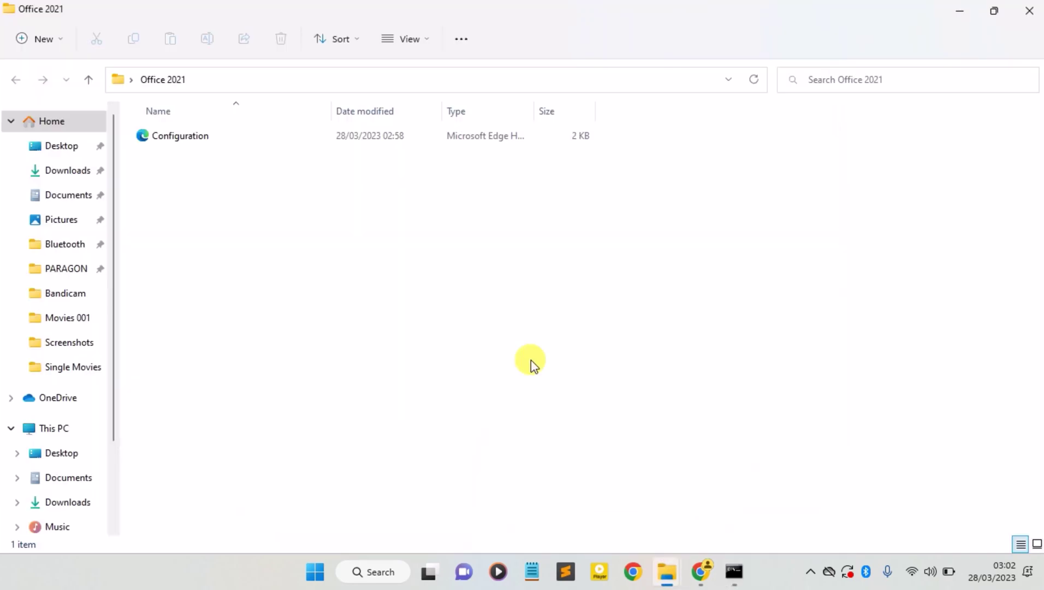
left_click(195, 80)
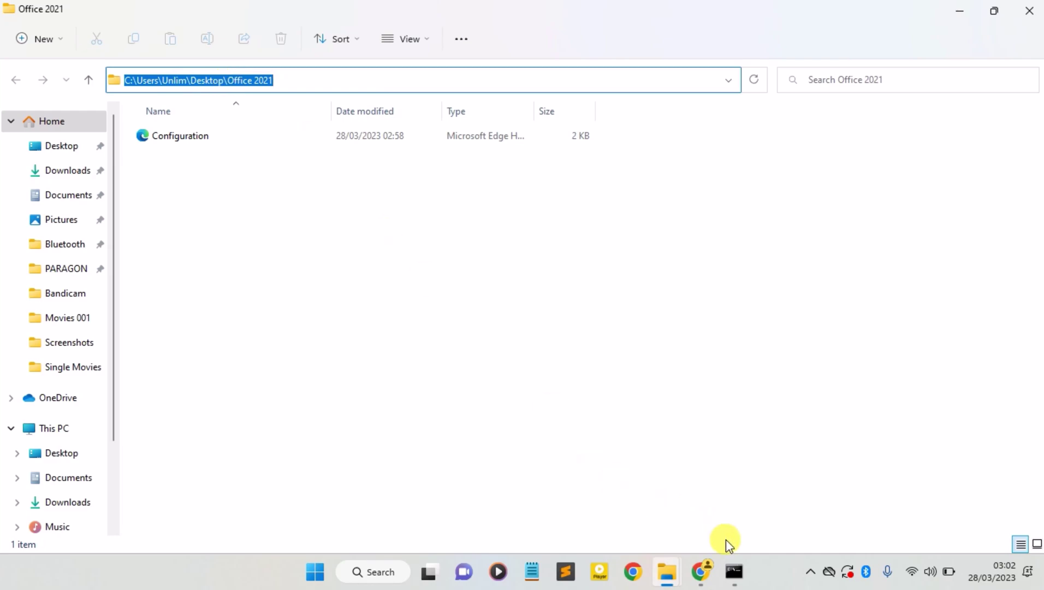
left_click(734, 571)
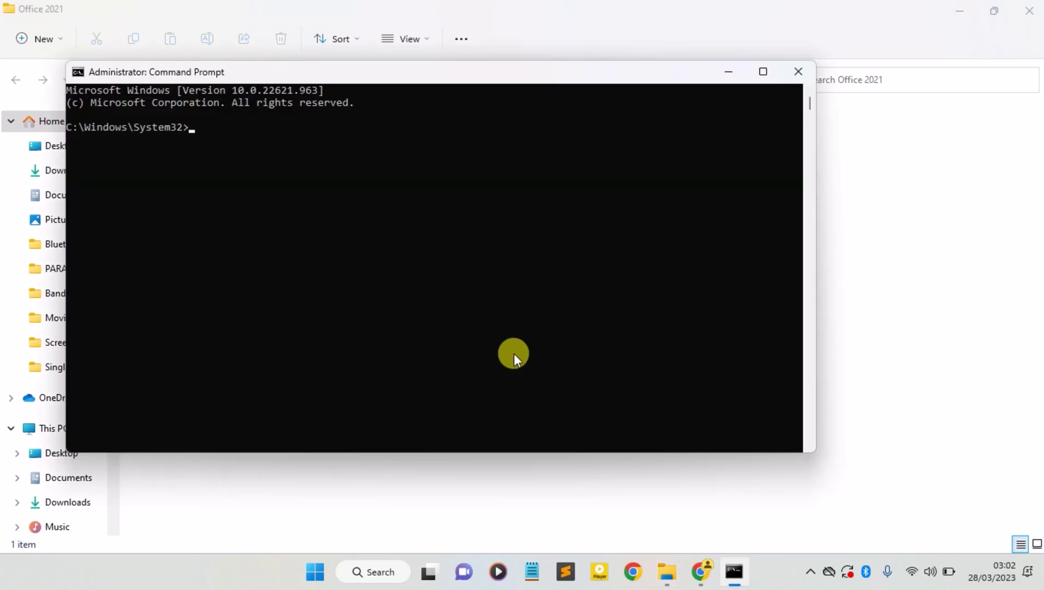
type("cd")
type("C:\\Users\\Unlim\\Desktop\\Office 2021")
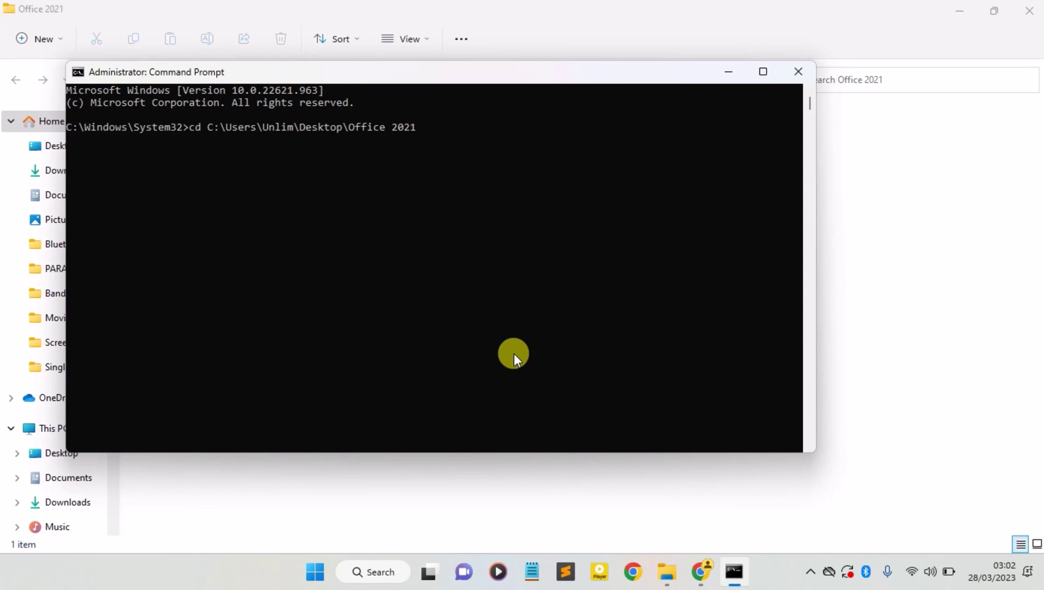
key("Return")
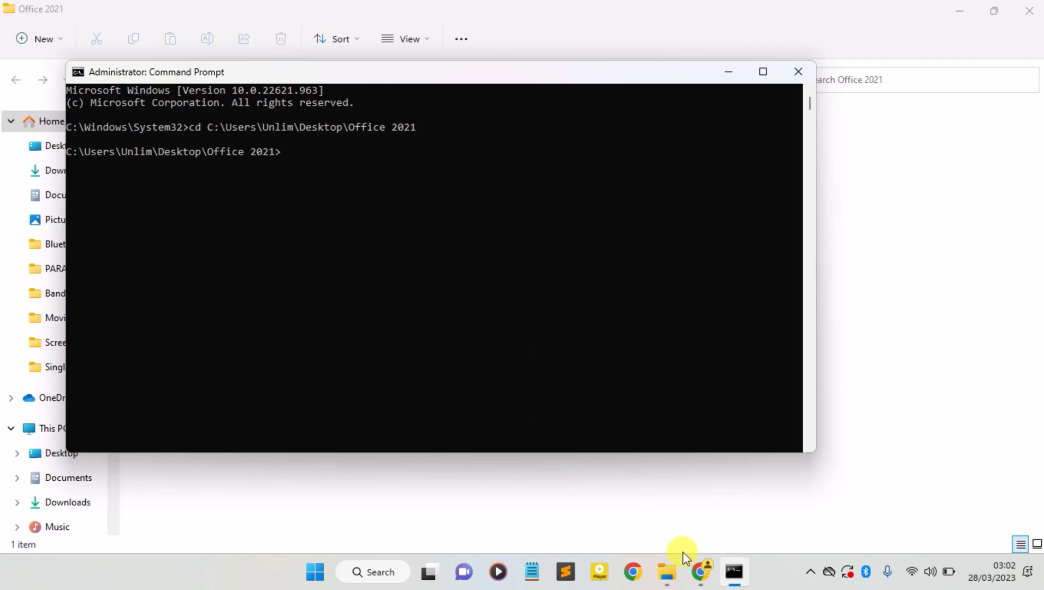
Copy the setup /configure configuration.xml command from Microsoft Learn and return to Command Prompt
left_click(700, 571)
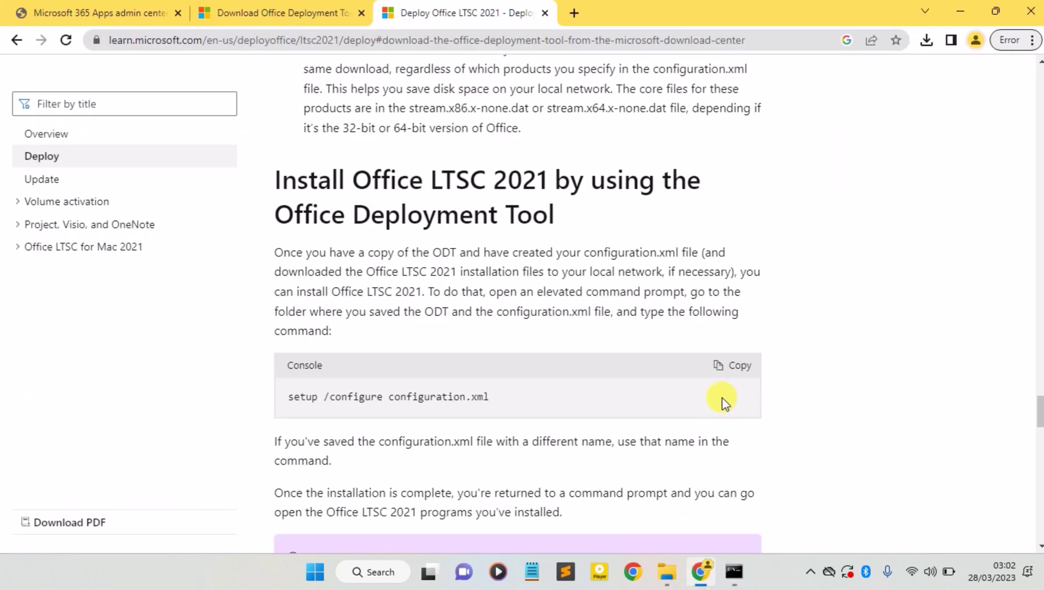
left_click(741, 367)
left_click(734, 570)
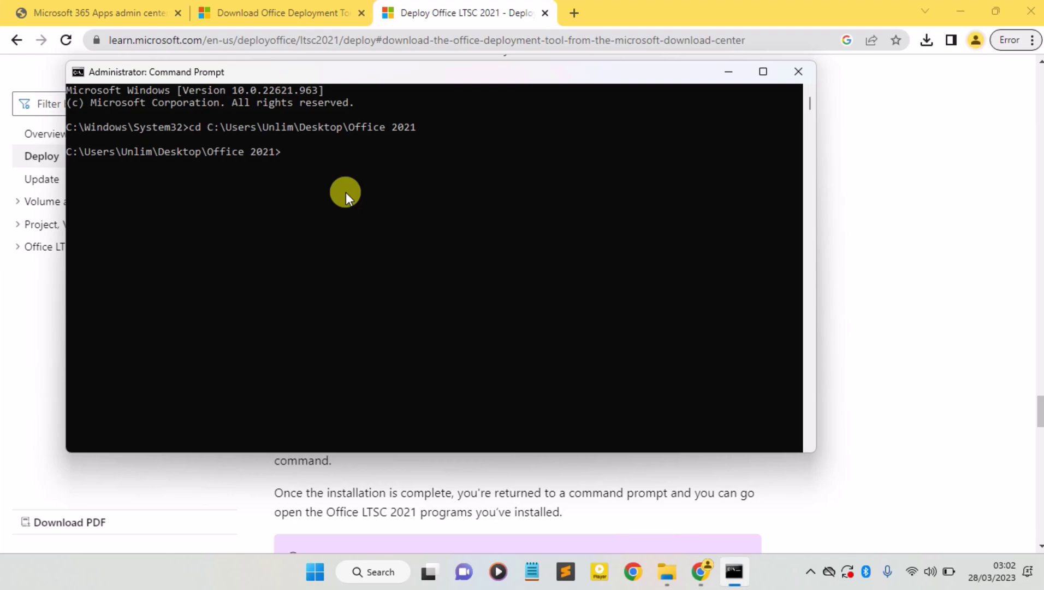
type("setup /configure configuration.xml")
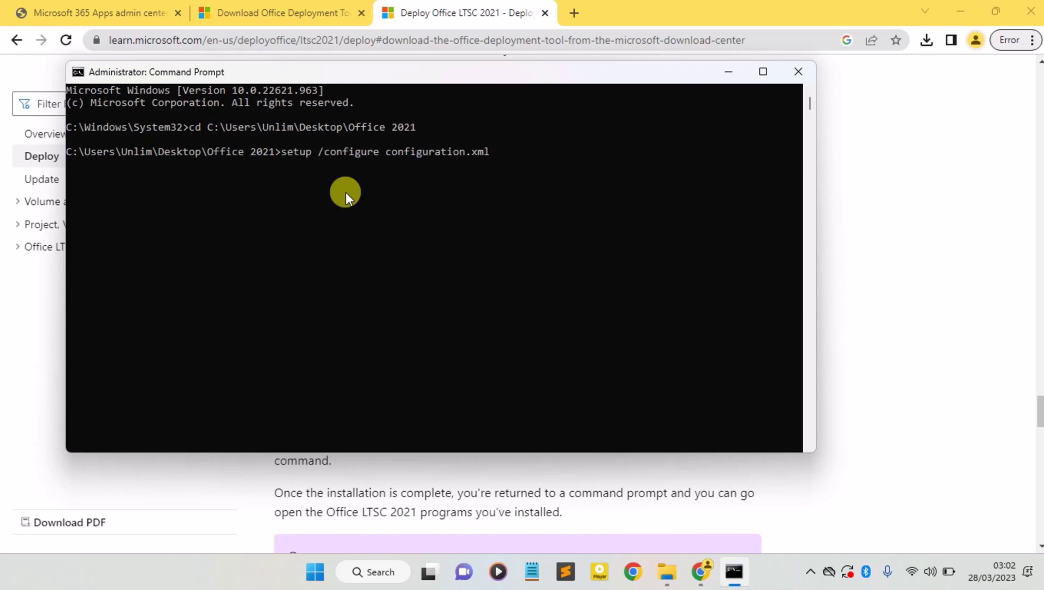
Run setup /configure configuration.xml so the Office installer begins downloading, with Chrome minimized
key("Return")
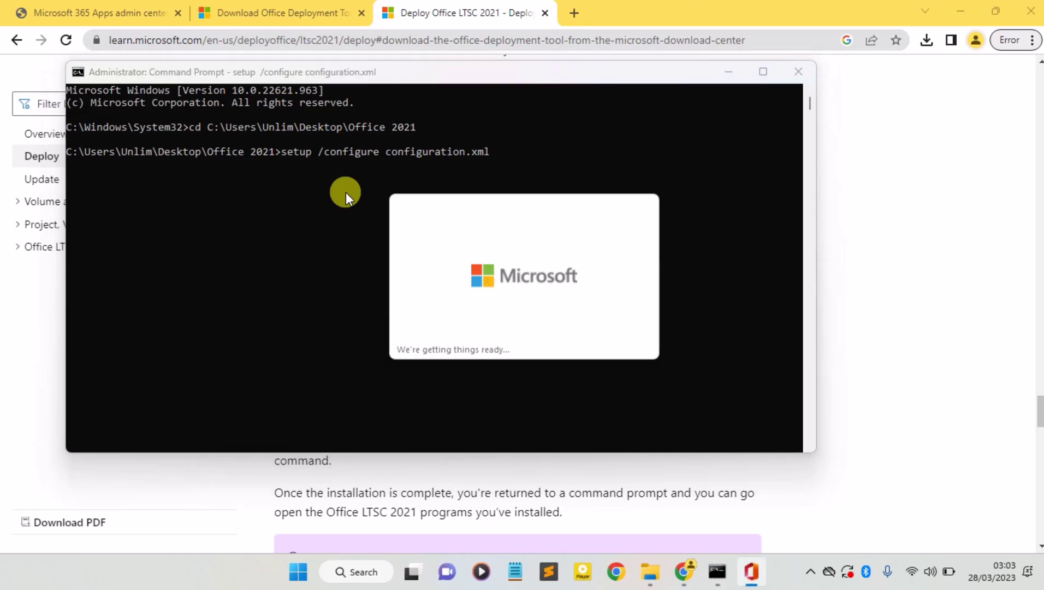
left_click(962, 8)
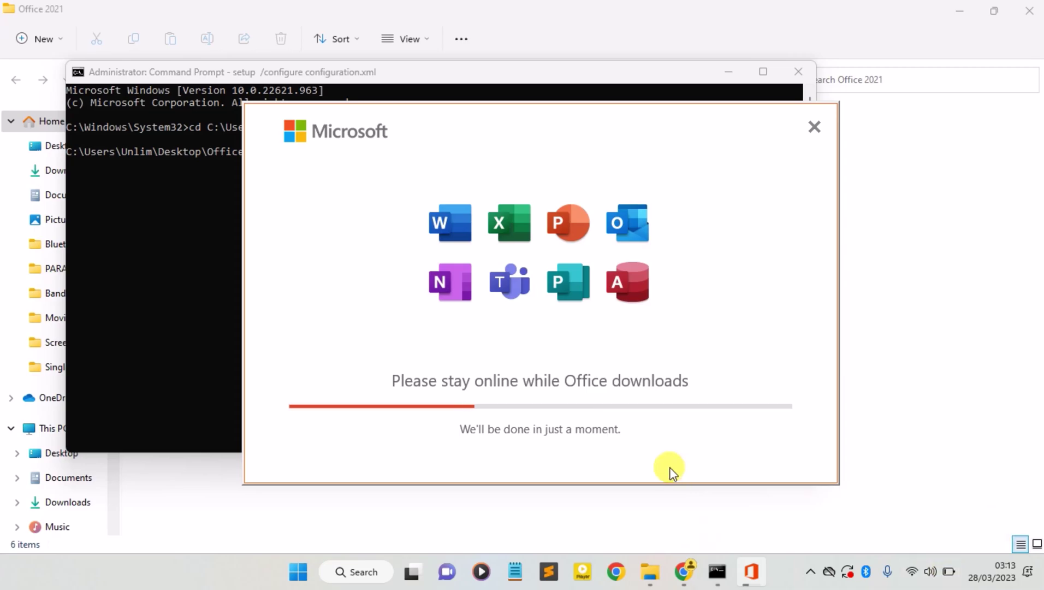
Dismiss the background-install notice, then close the 'You're all set!' completion message
left_click(811, 572)
left_click(816, 505)
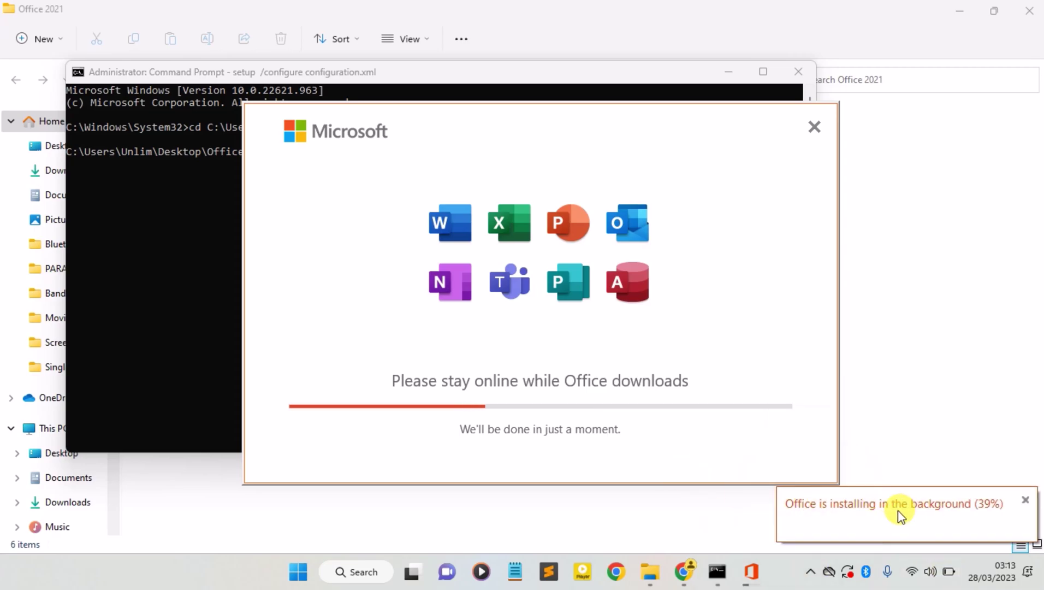
left_click(1026, 499)
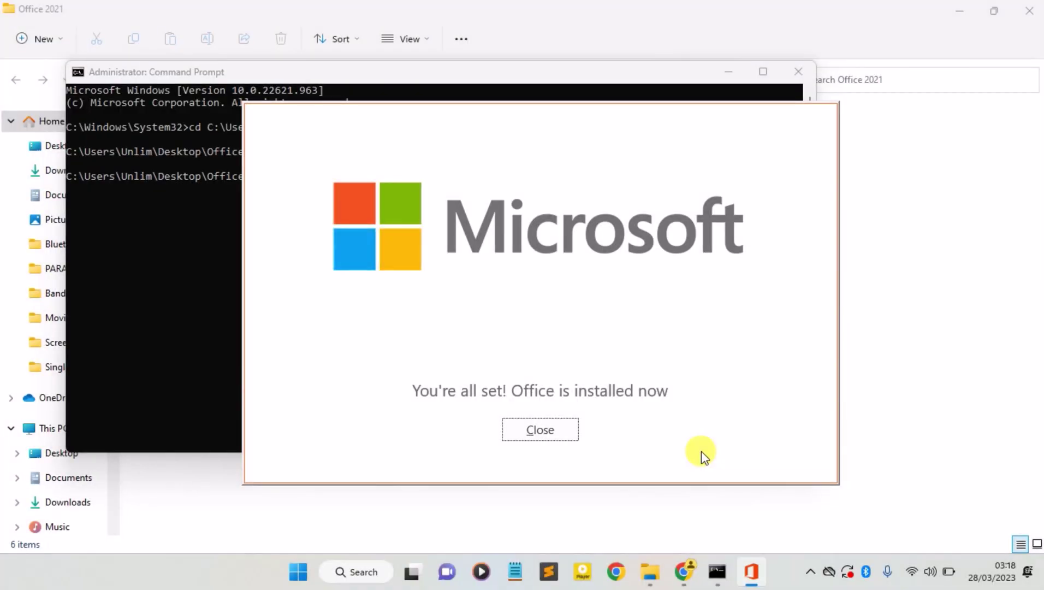
left_click(547, 431)
type("exit")
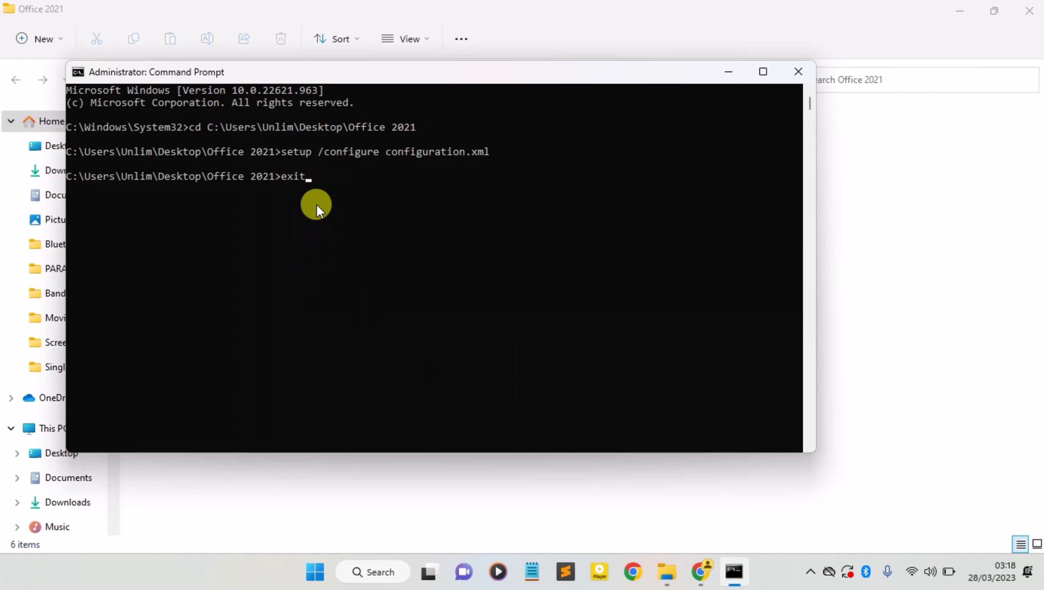
Exit the Command Prompt and bring up Windows search from the taskbar
key("Return")
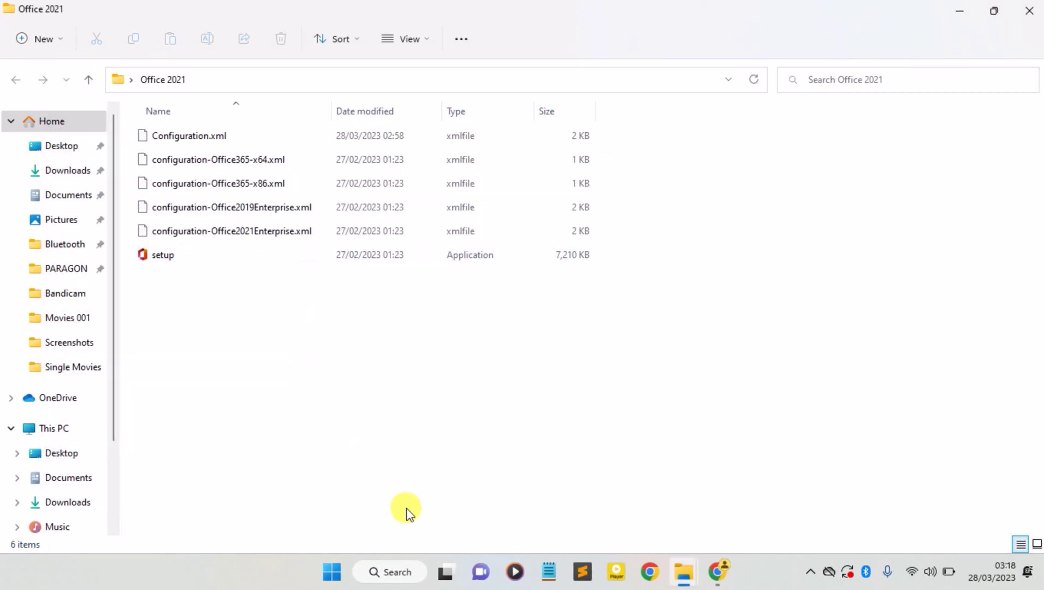
left_click(388, 573)
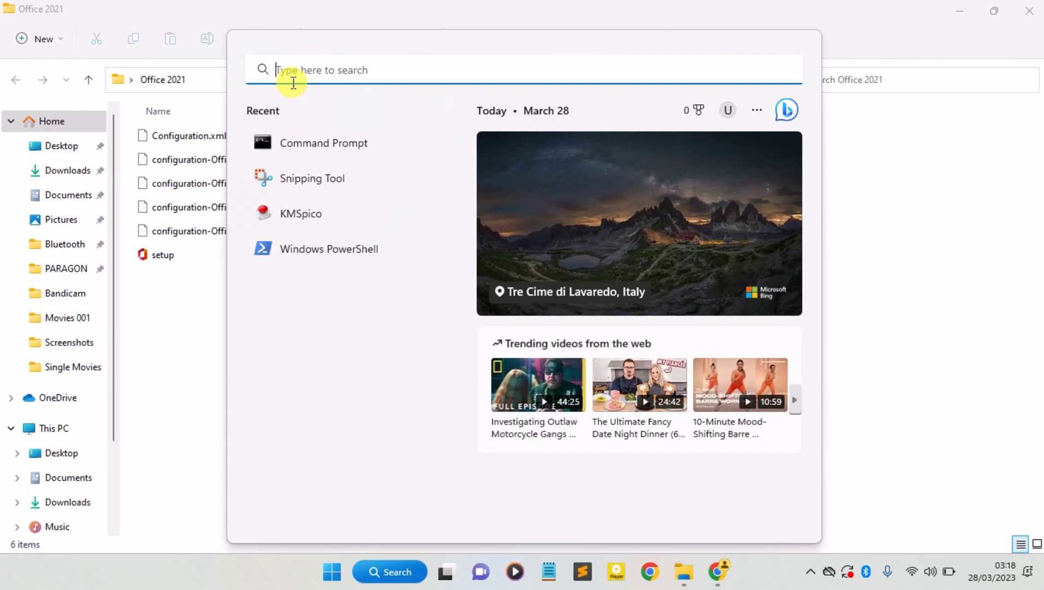
type("word")
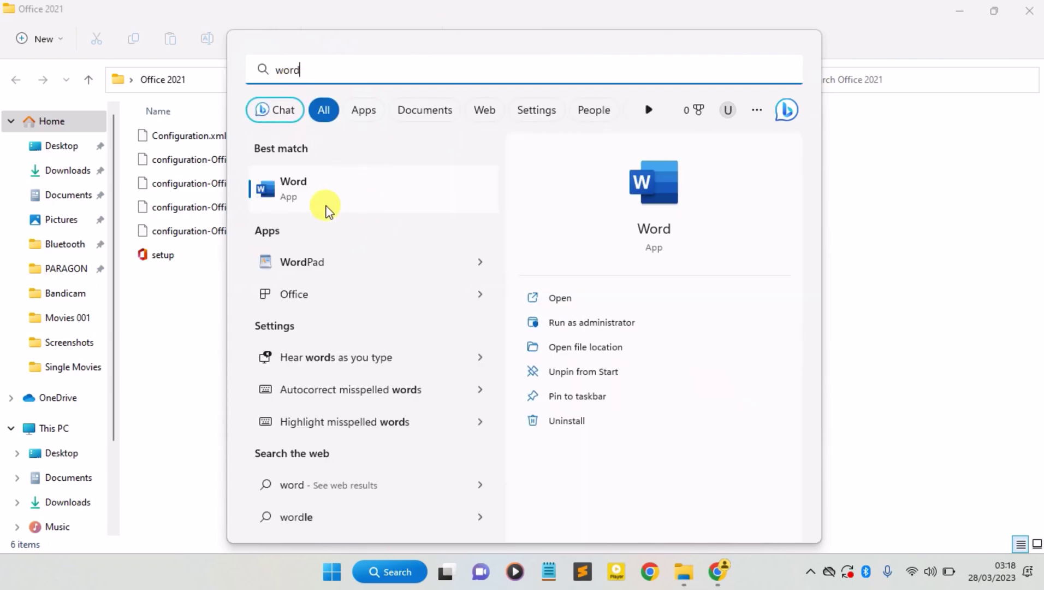
Launch Word from the 'word' search best match
left_click(351, 194)
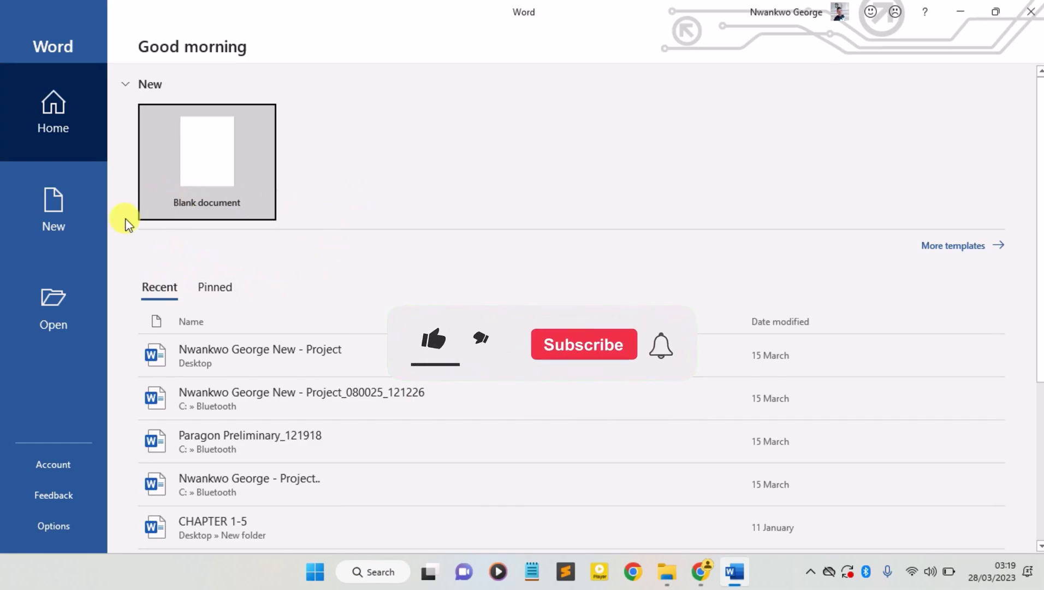
Create a new blank document (Document1) from Word's New page
left_click(53, 221)
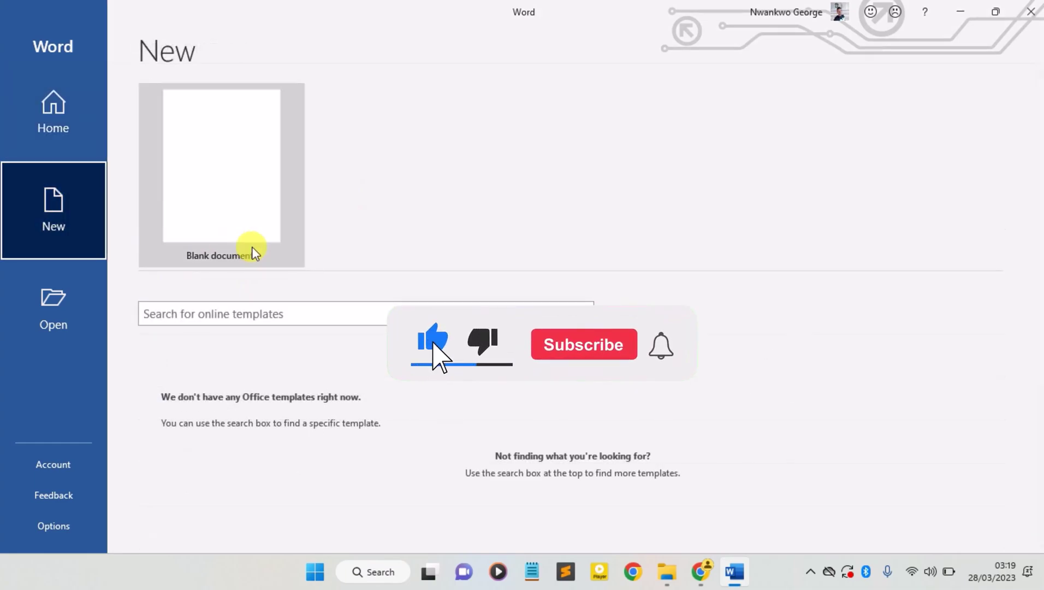
left_click(214, 161)
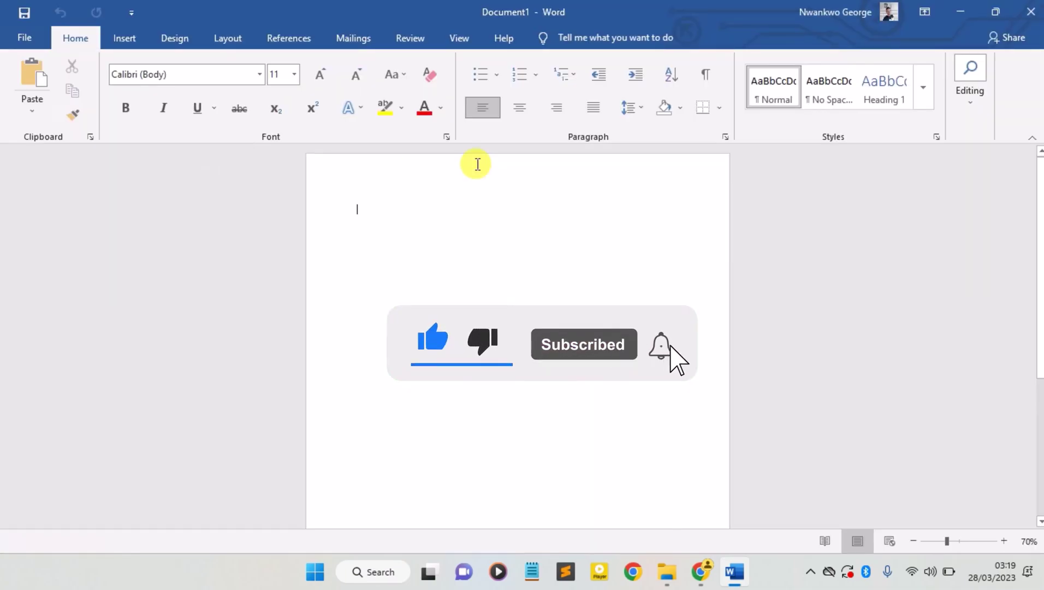